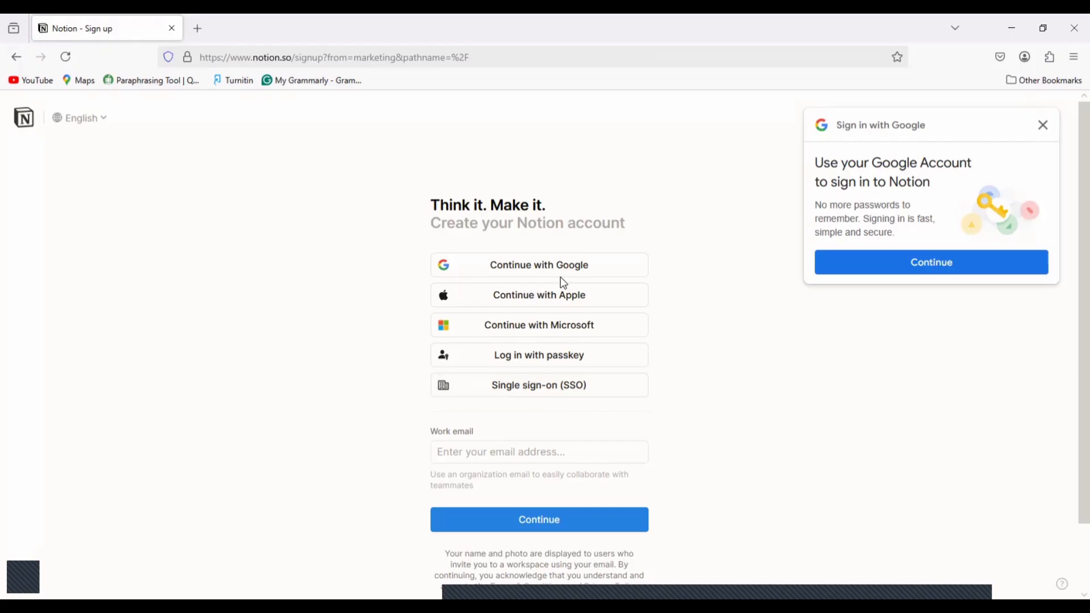
Sign up with a work email address and submit the emailed verification code
click(526, 454)
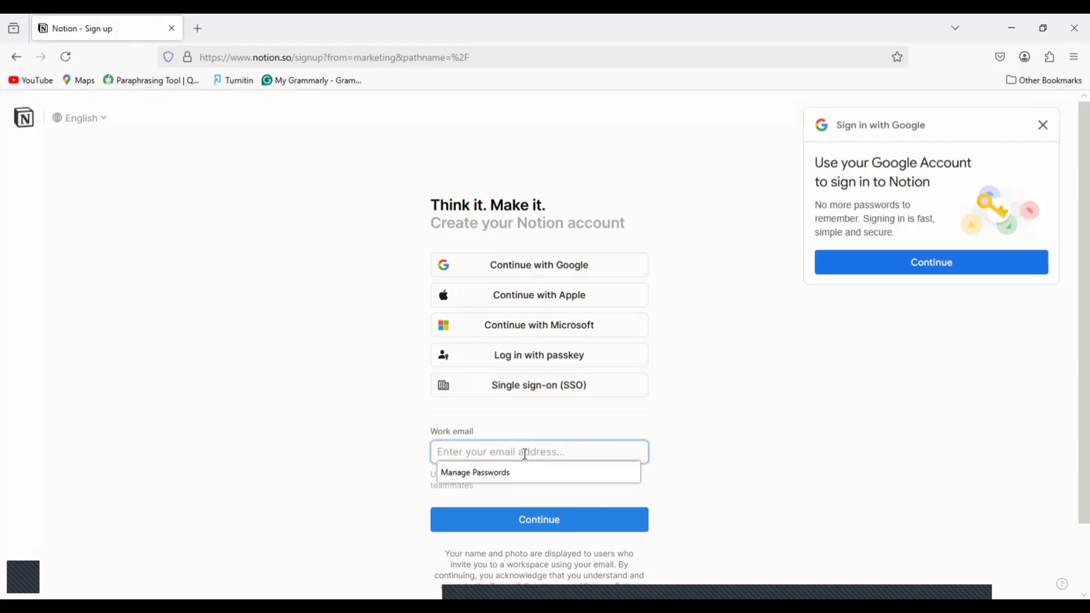
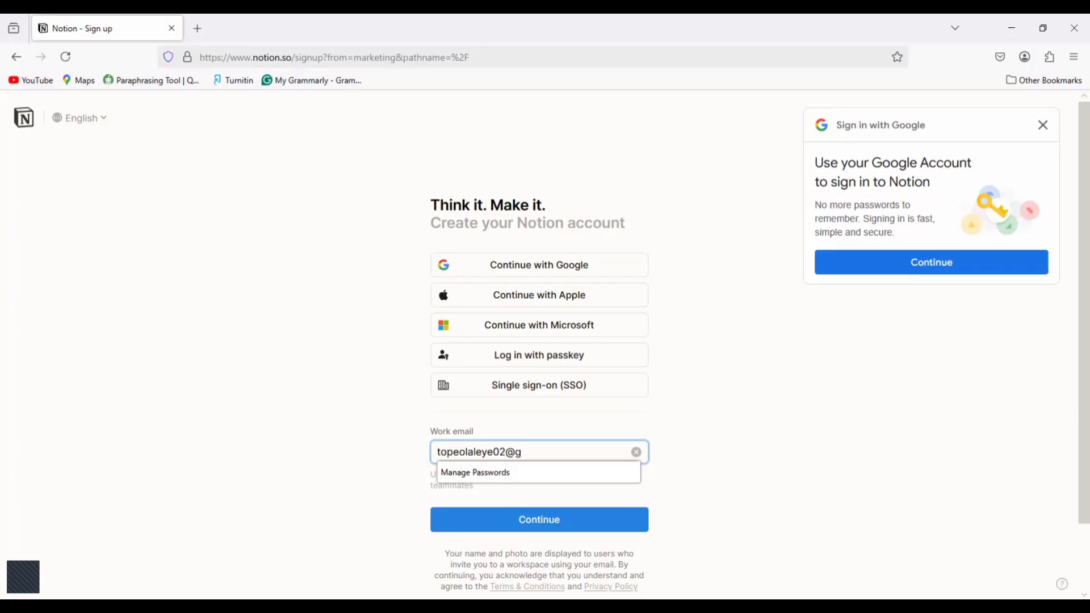
click(526, 519)
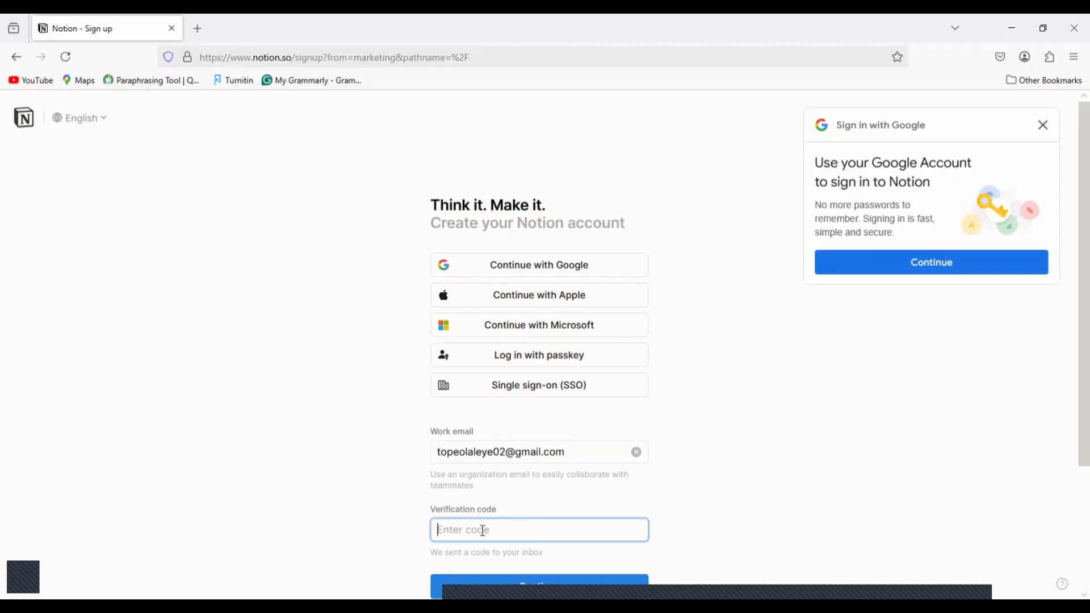
key(Return)
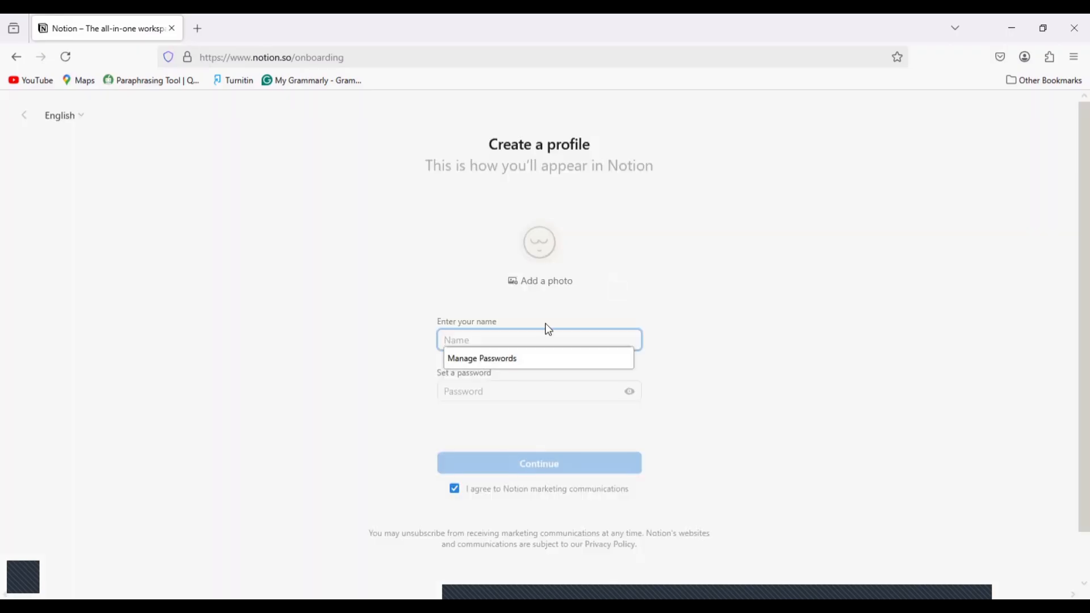
Fill in the profile's full name and account password and submit them
text(Yetunde)
click(770, 276)
click(480, 388)
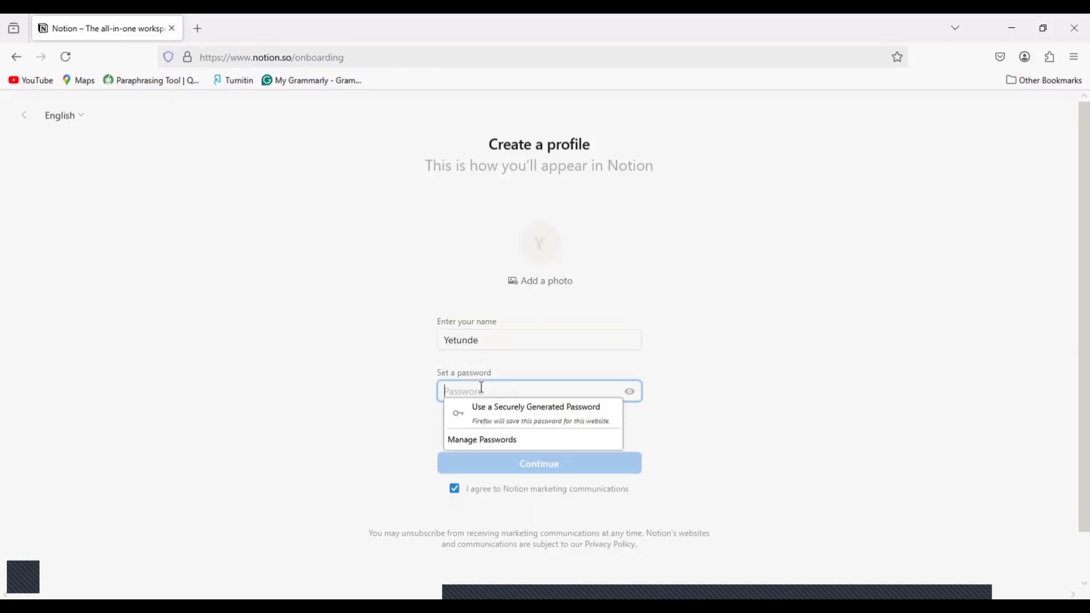
text(••••••)
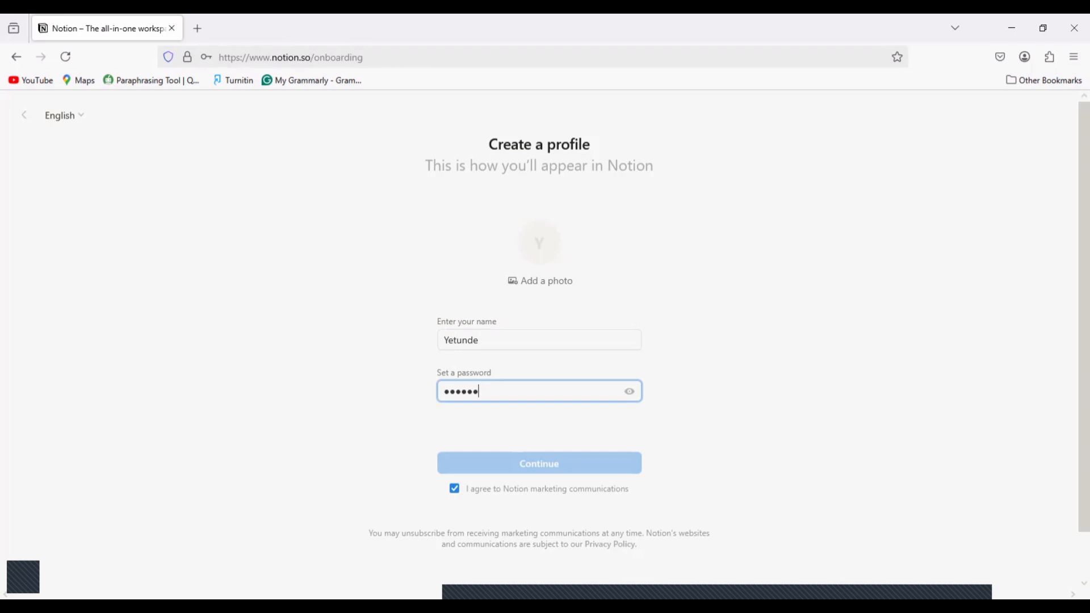
text(••••••)
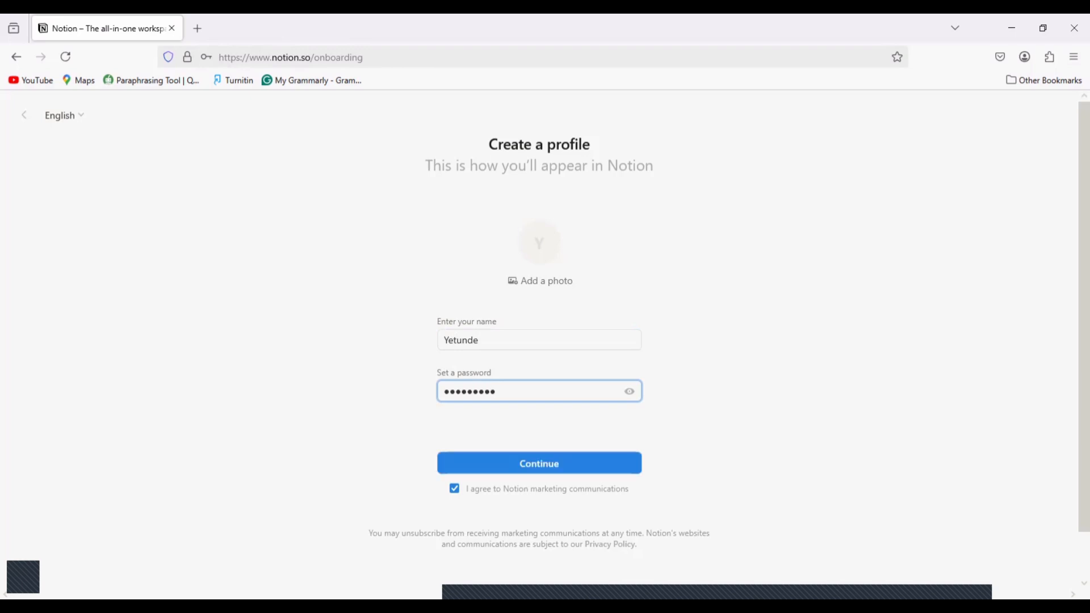
click(487, 466)
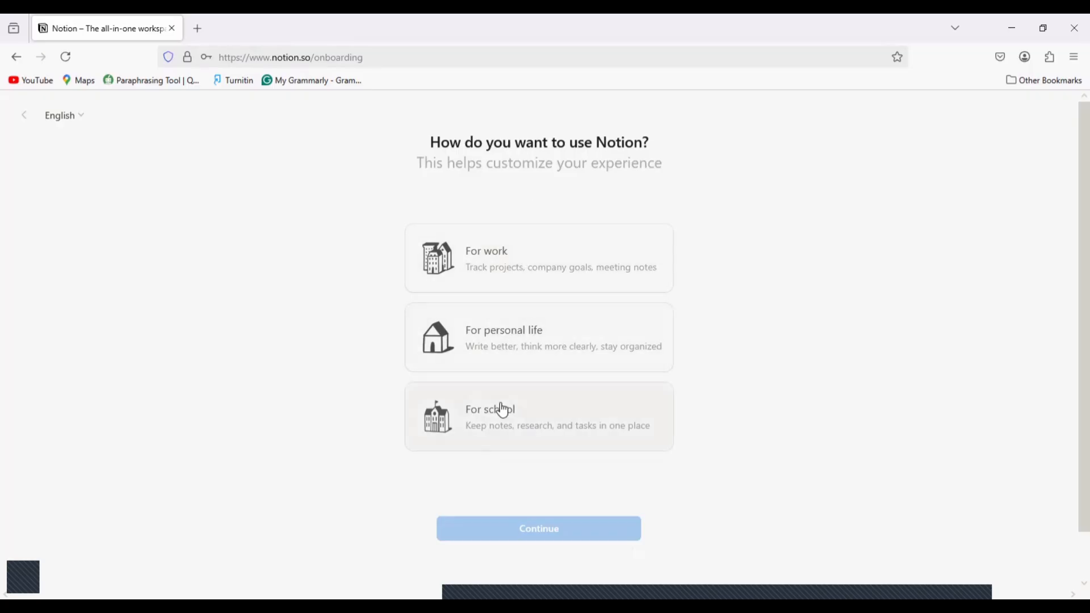
Choose to use Notion for work, with my team
click(523, 247)
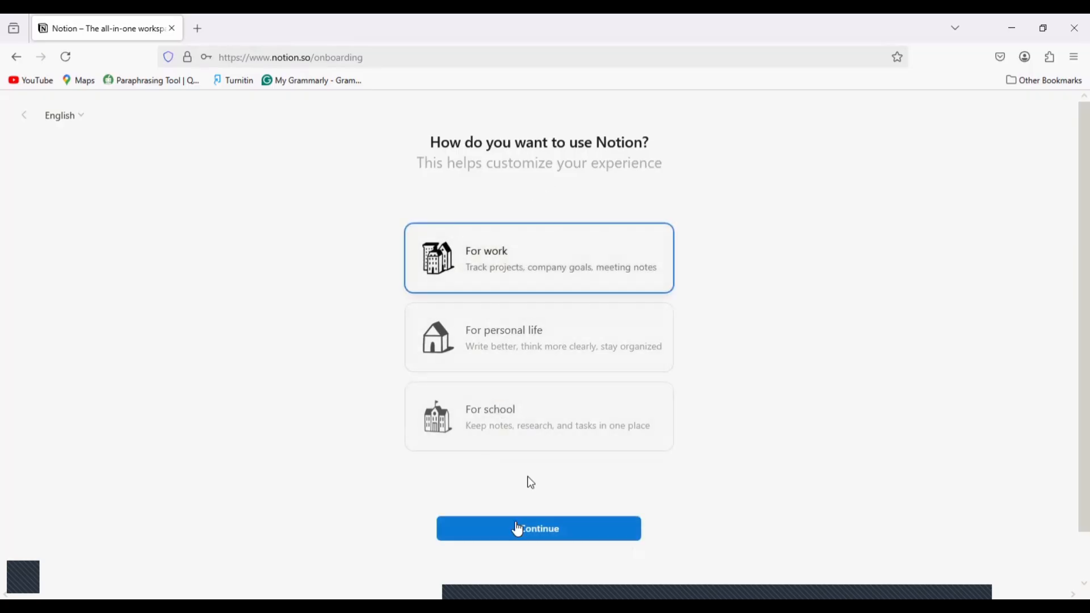
click(518, 529)
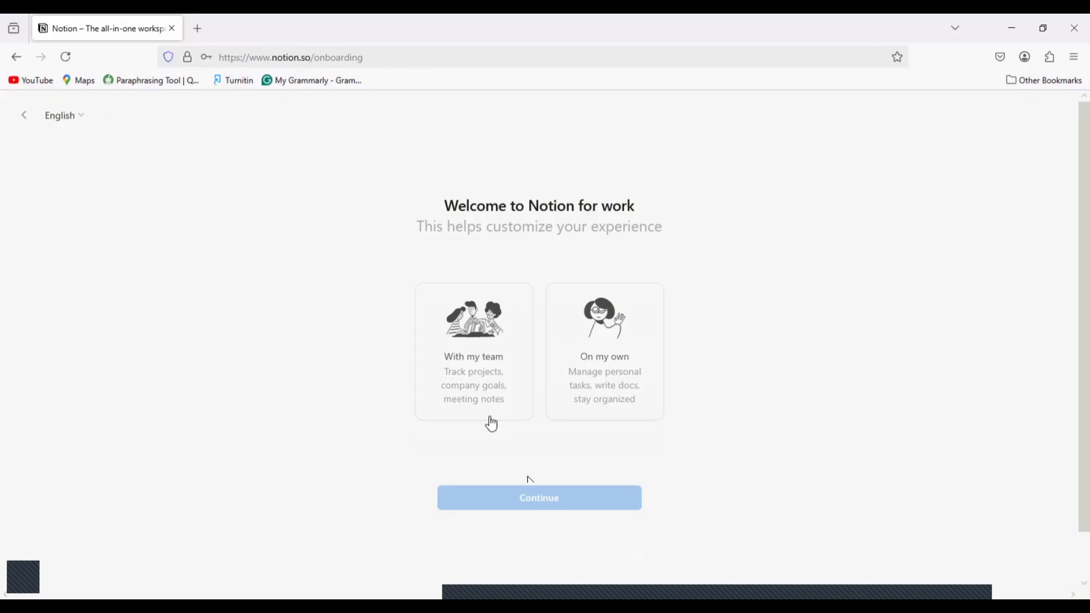
click(511, 377)
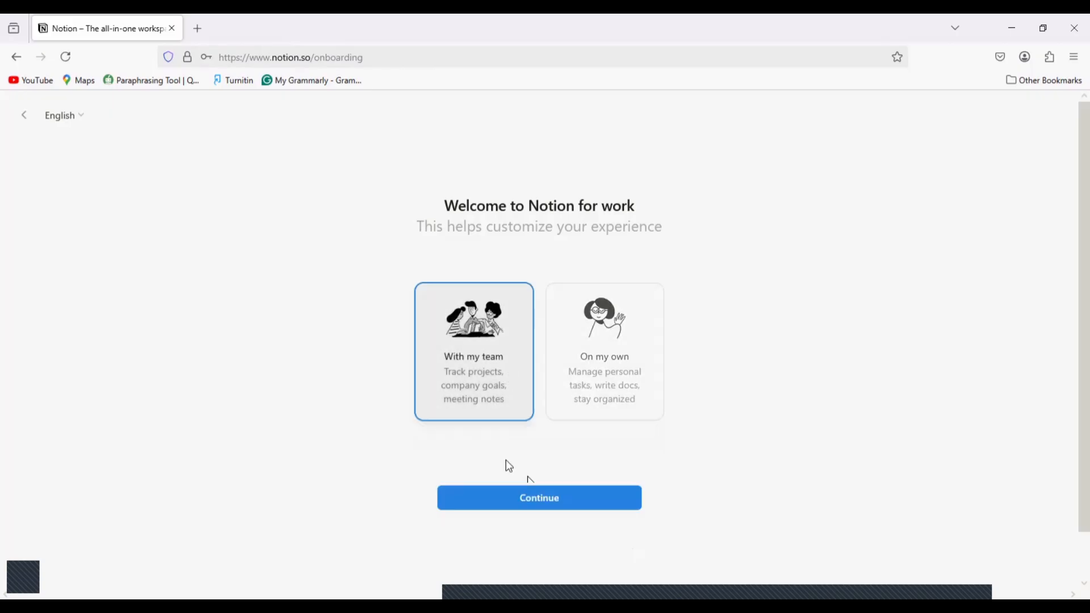
click(507, 507)
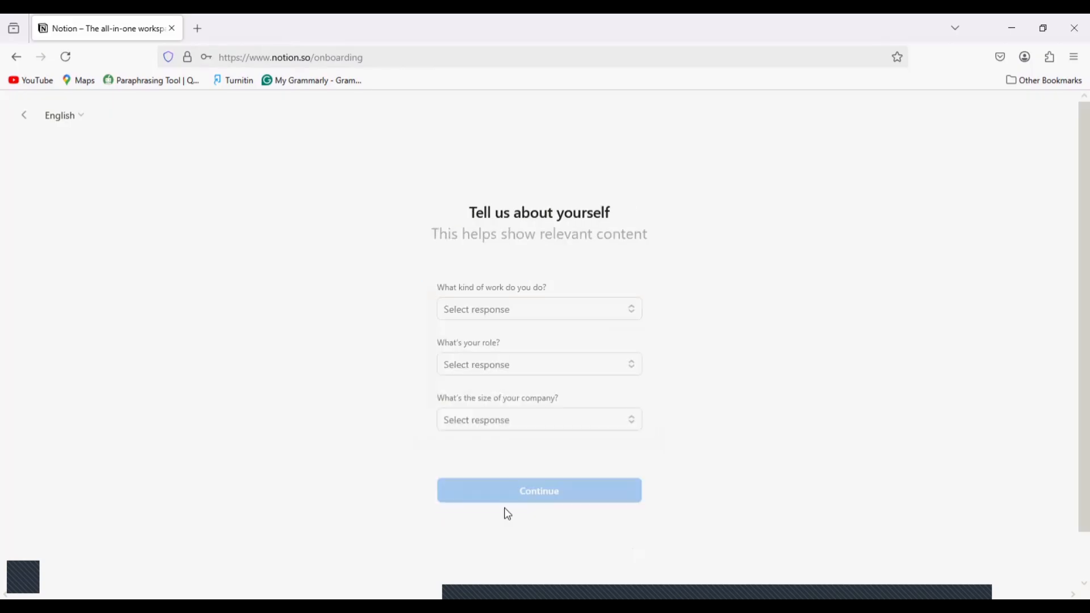
Answer Customer Service, Solo-preneur / Freelancer and 1-10 company size, then continue
click(515, 319)
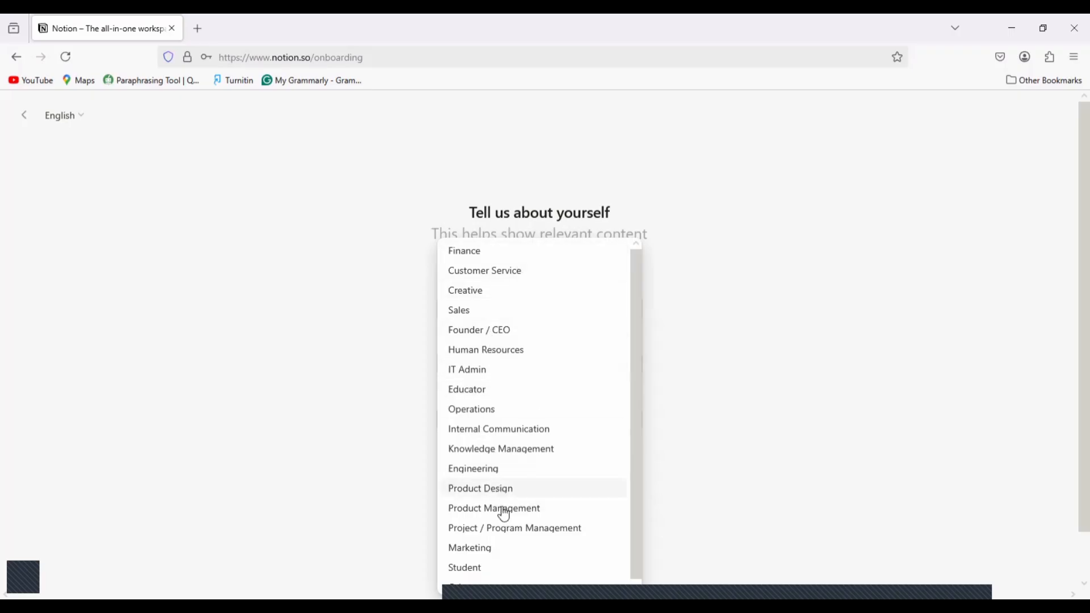
click(489, 279)
click(483, 364)
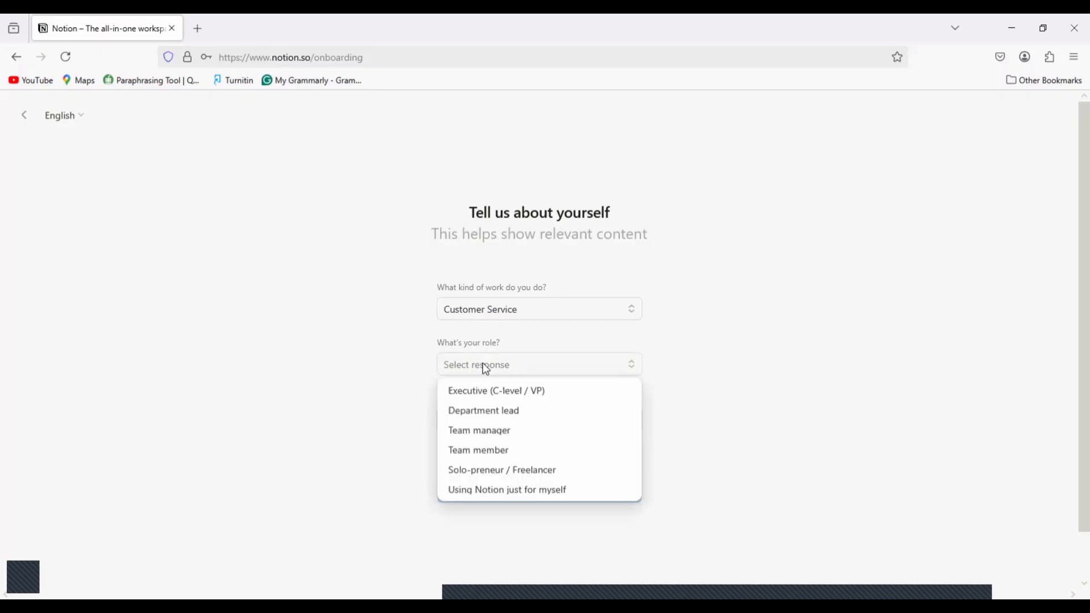
click(488, 472)
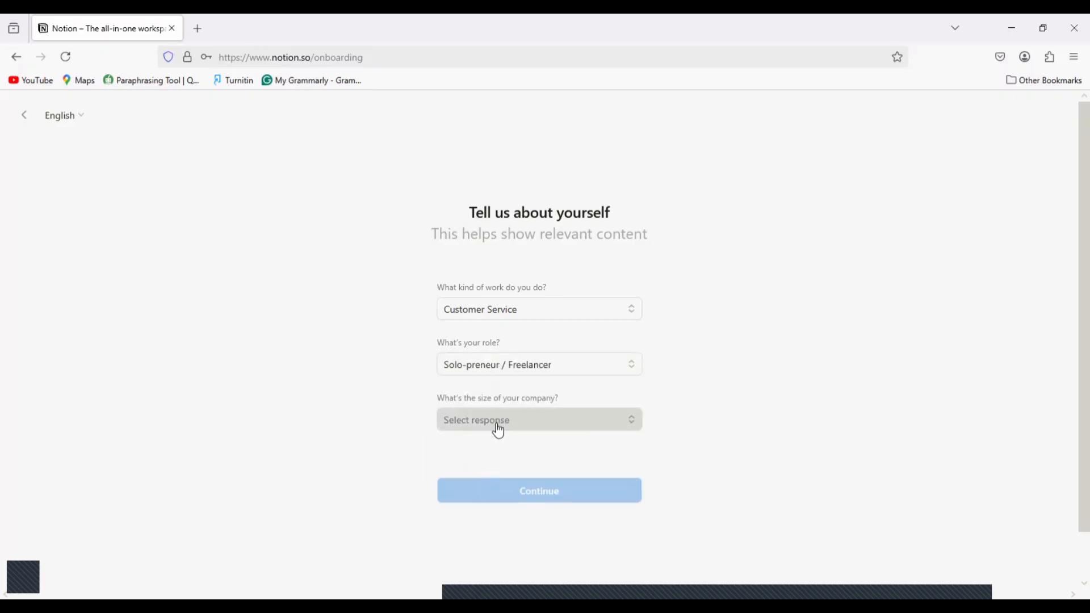
click(496, 424)
click(473, 448)
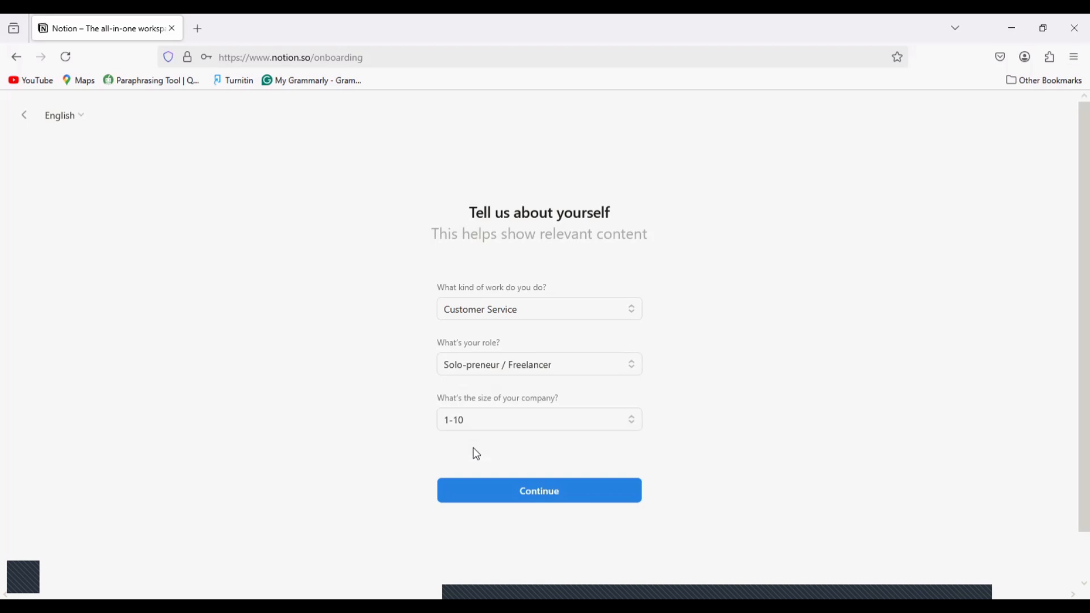
click(497, 489)
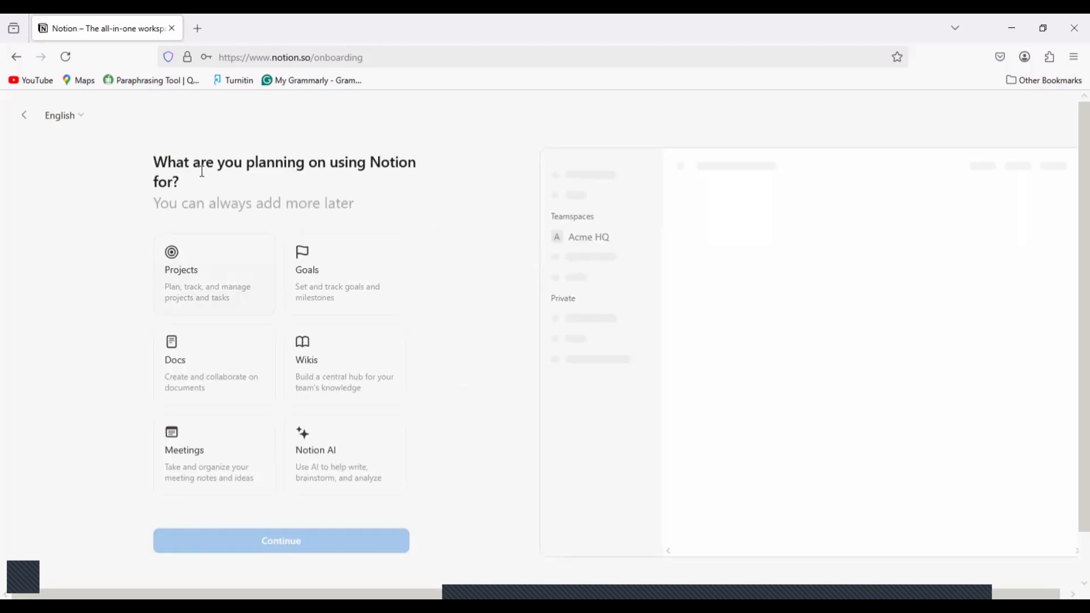
Select Projects, Goals, Docs, Wikis, Notion AI and Meetings as planned uses
click(179, 282)
click(318, 305)
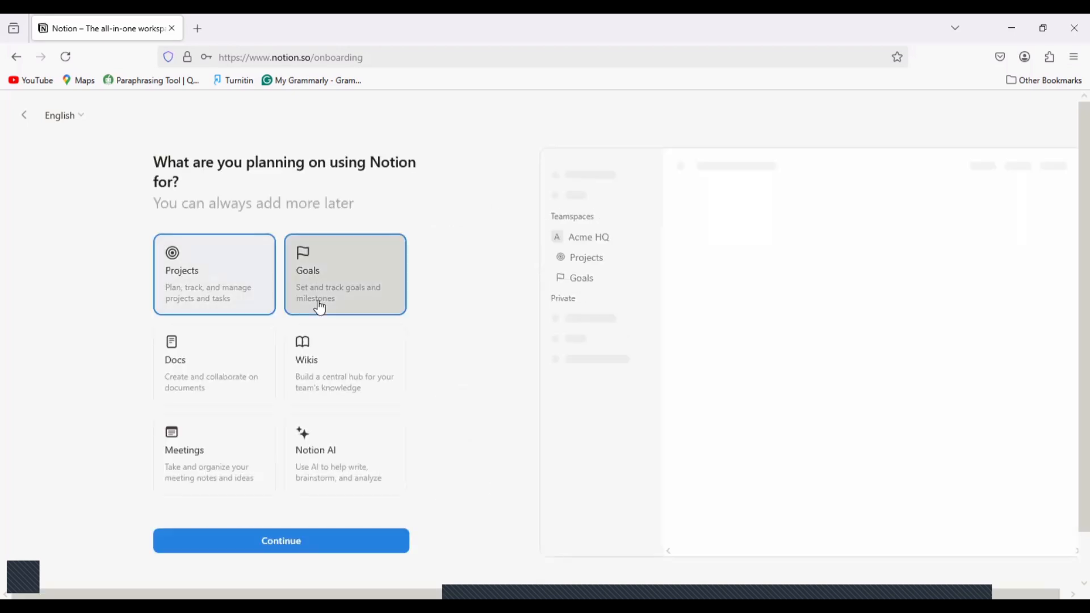
click(224, 370)
click(333, 386)
click(332, 459)
click(220, 463)
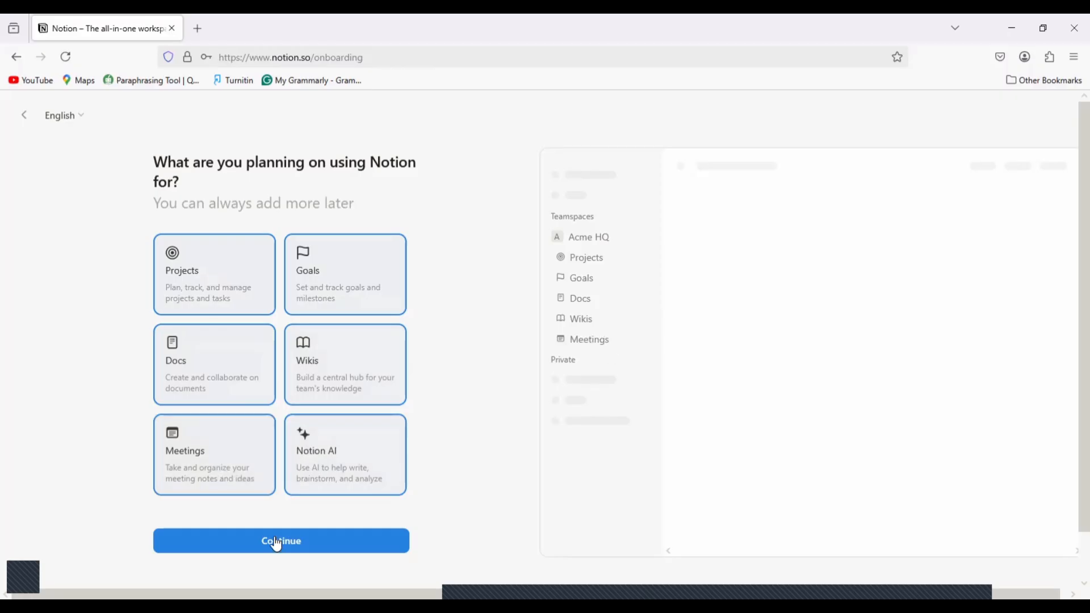
click(278, 544)
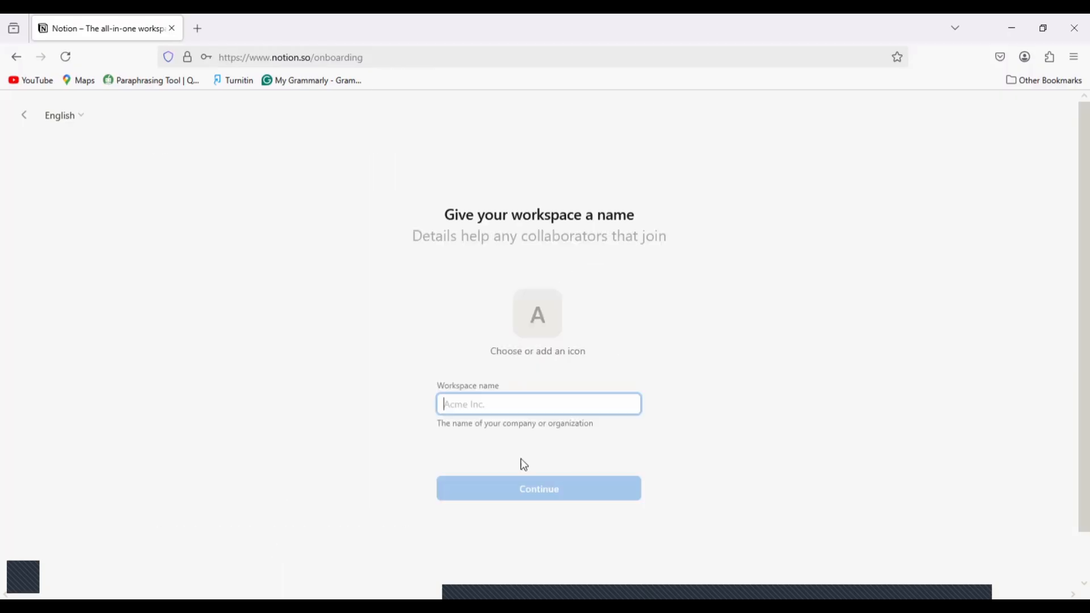
Name the workspace 'My Business' followed by the user's name and continue
drag(445, 216, 423, 218)
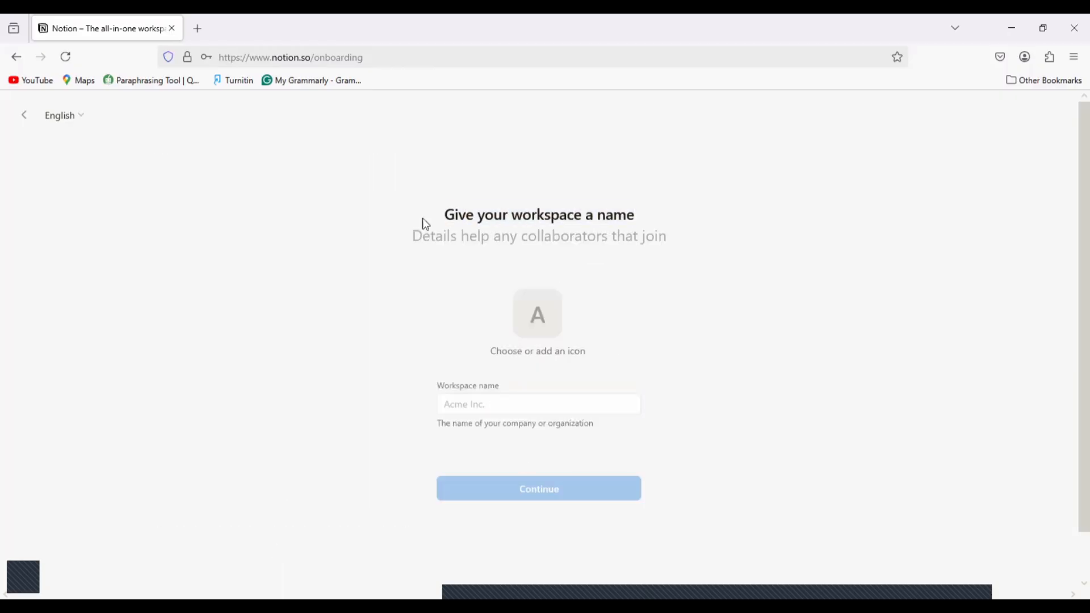
click(457, 404)
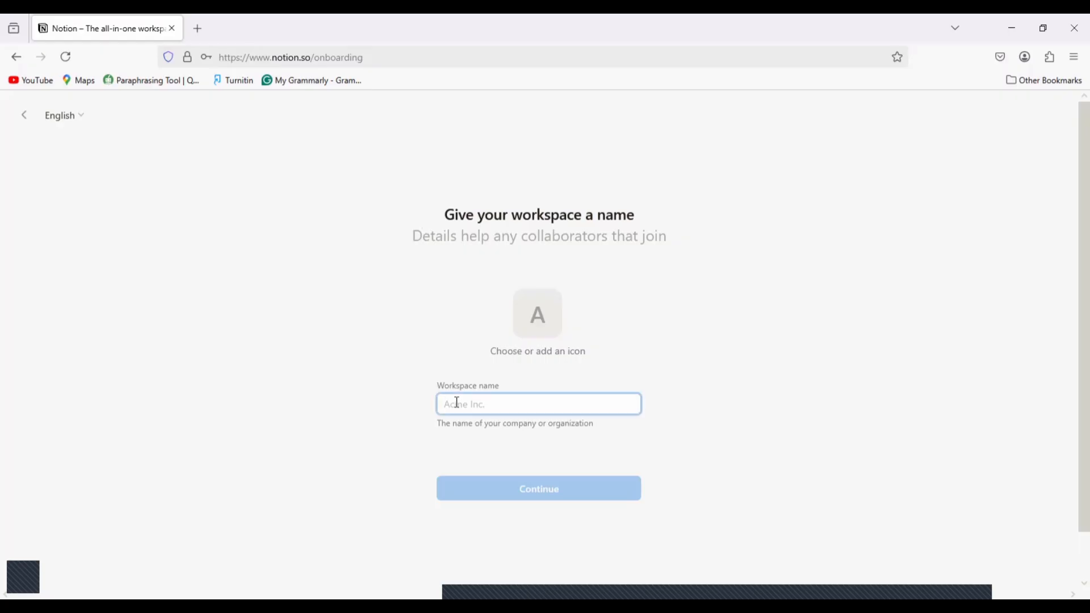
text(My)
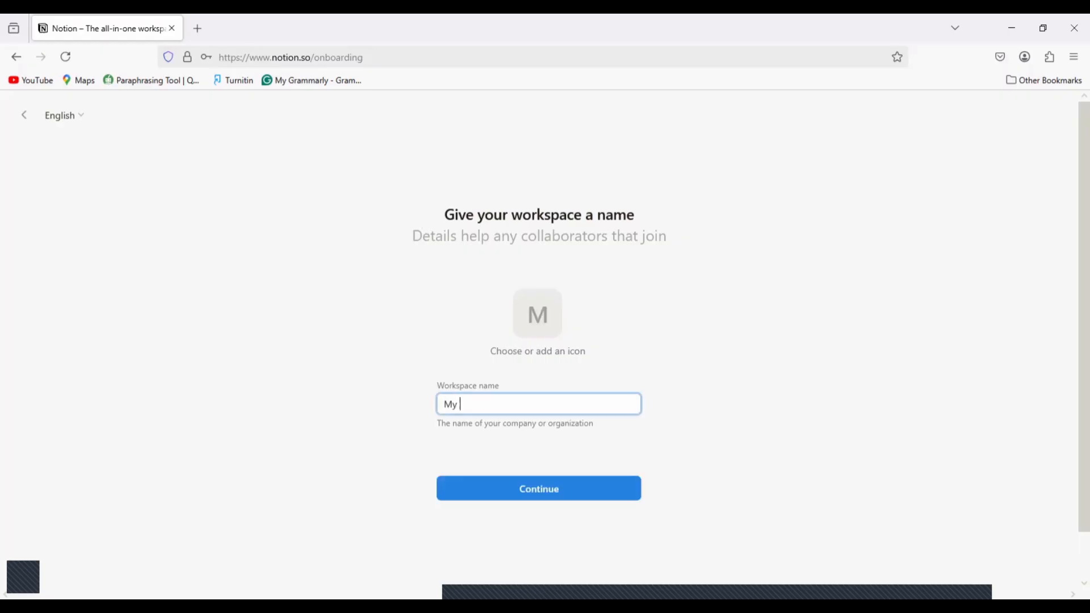
text( Business H)
key(BackSpace)
key(BackSpace)
key(BackSpace)
key(BackSpace)
key(BackSpace)
key(BackSpace)
key(BackSpace)
key(BackSpace)
key(BackSpace)
key(BackSpace)
key(BackSpace)
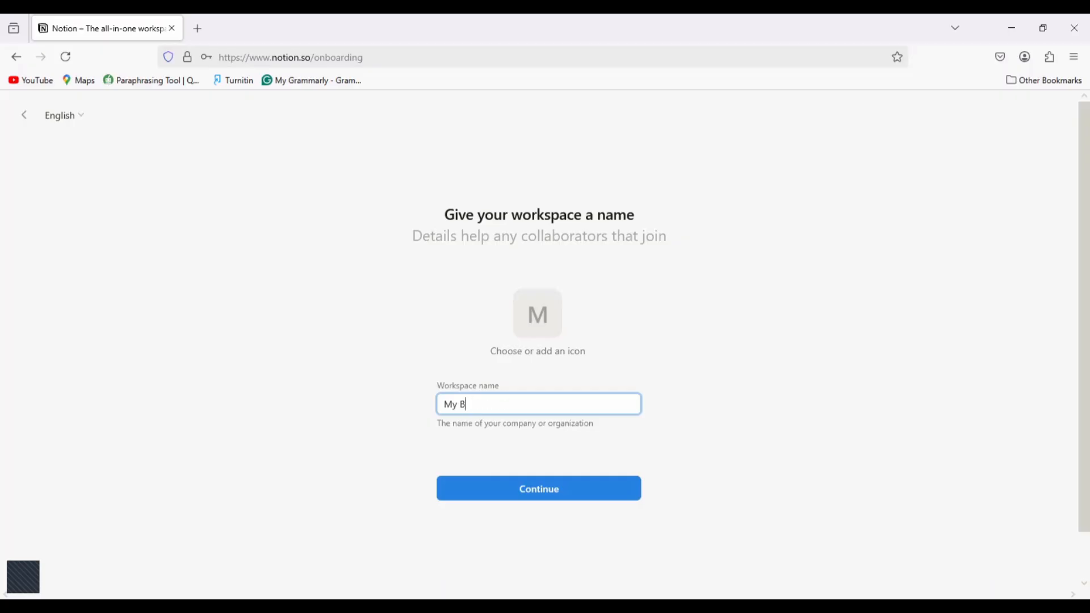
text(Yetunde M)
click(528, 498)
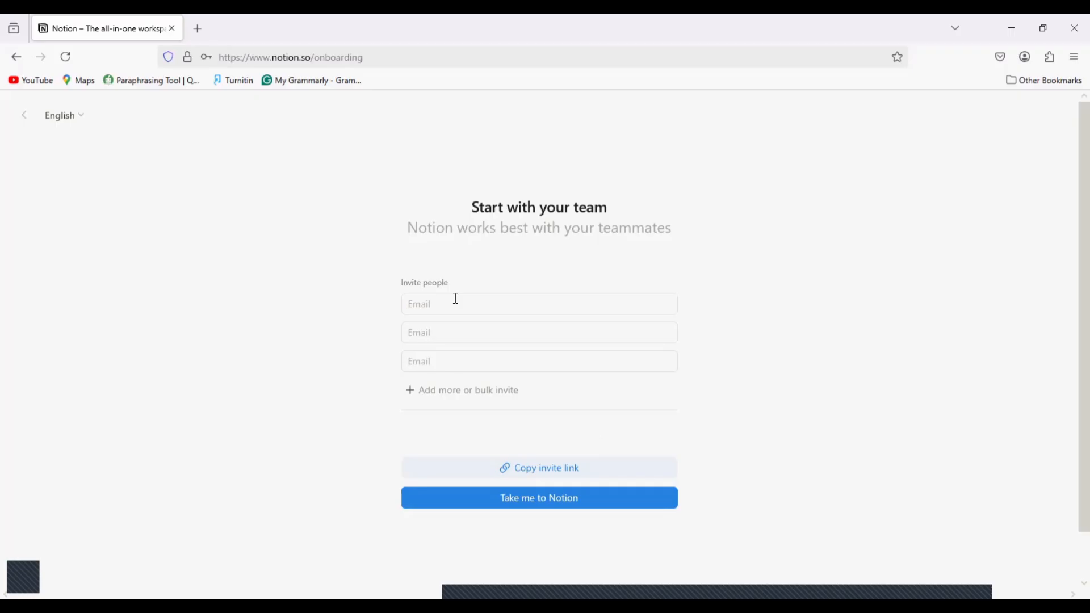
Skip inviting teammates and decline the Plus trial to stay on the Free plan
click(562, 493)
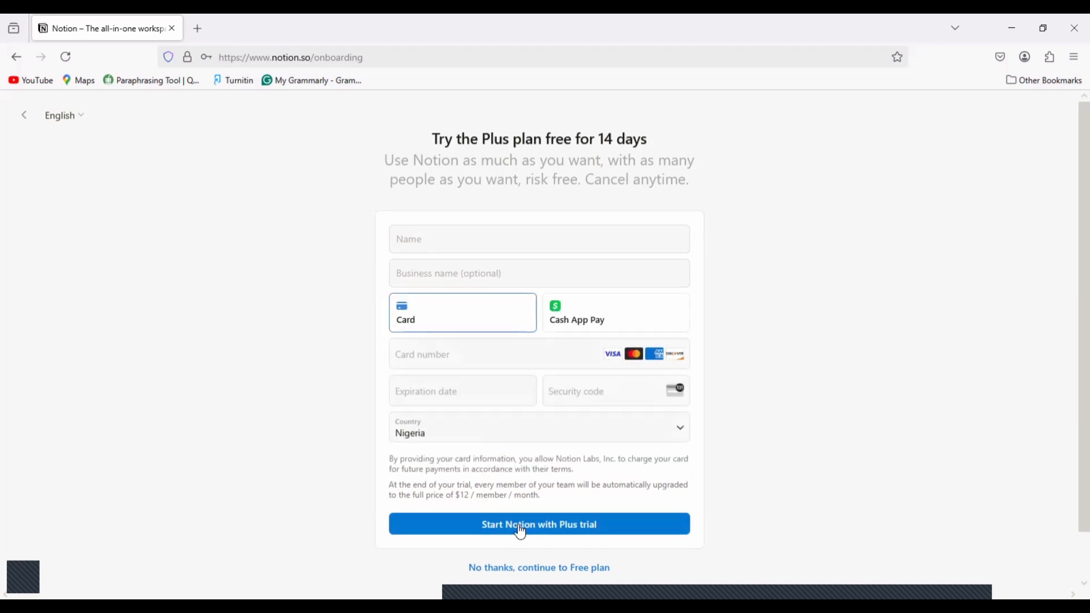
scroll(1069, 336, down, 2)
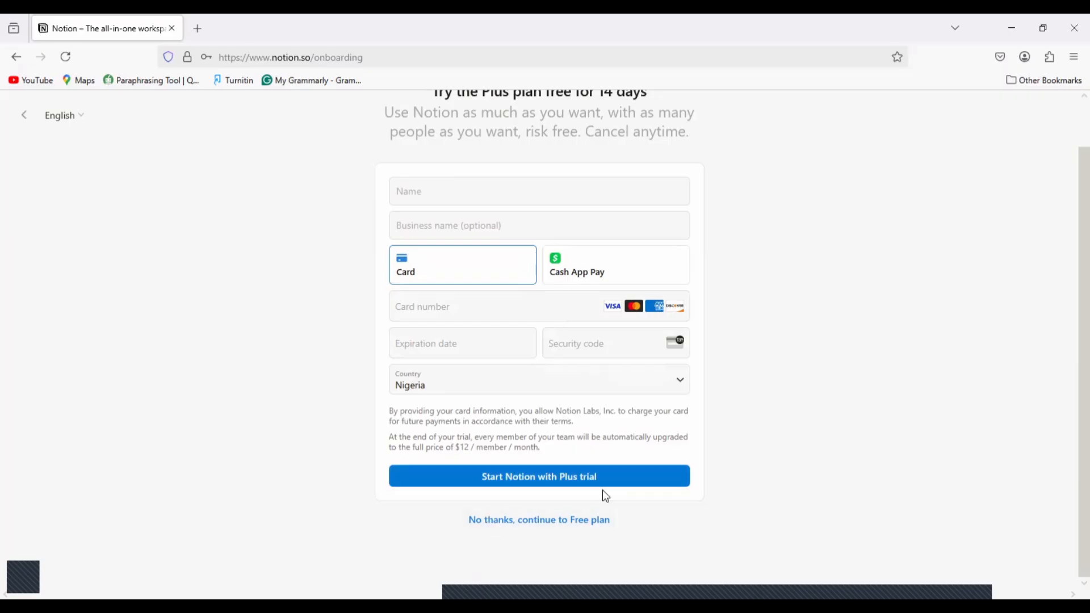
drag(369, 436, 705, 494)
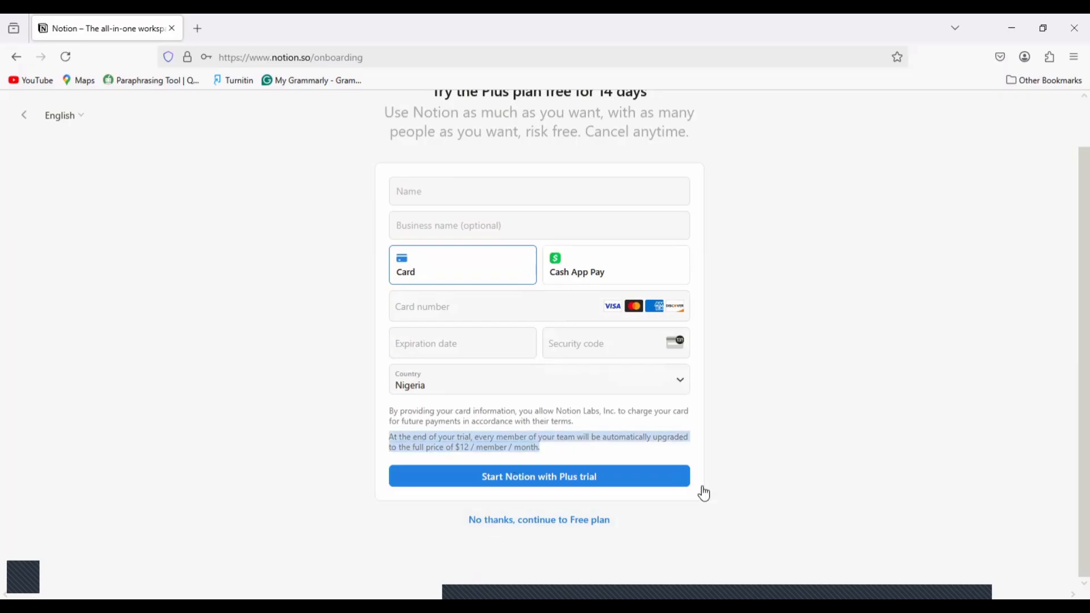
click(511, 521)
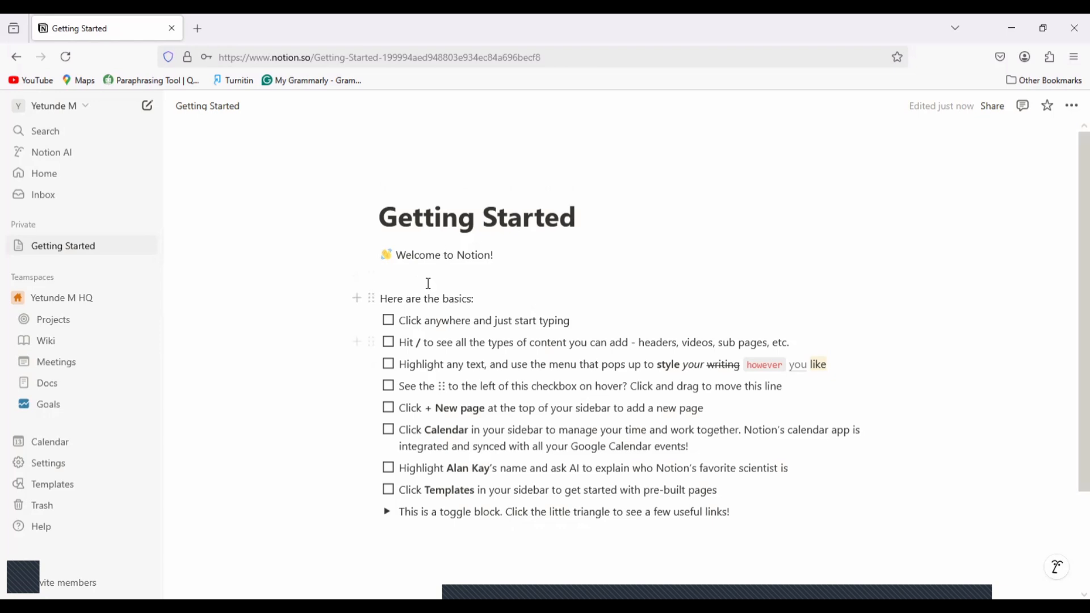
Open the options menu for the HQ teamspace in the sidebar
click(458, 389)
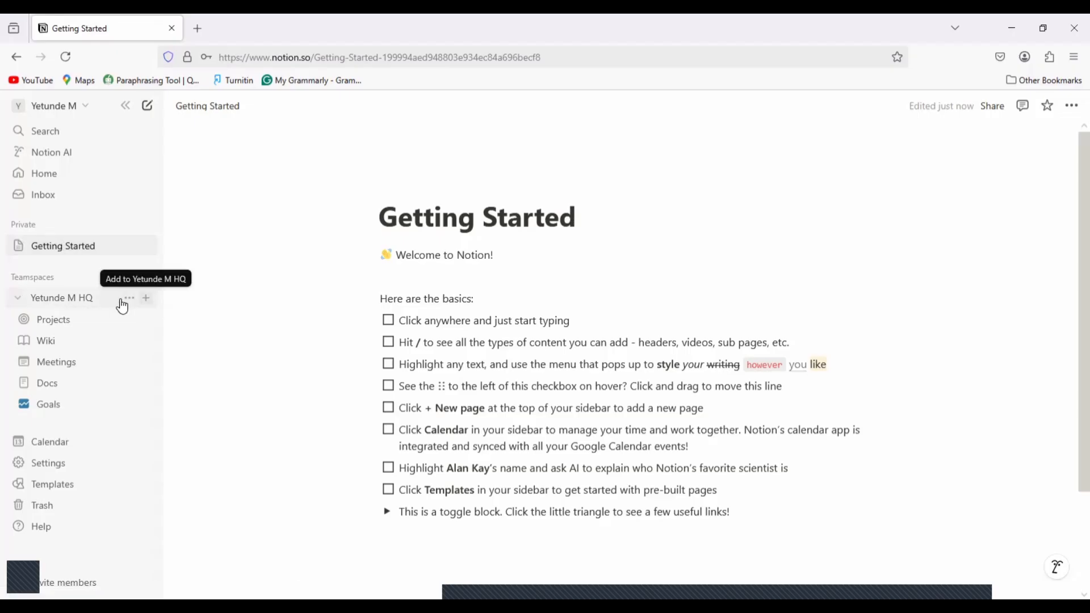
click(130, 299)
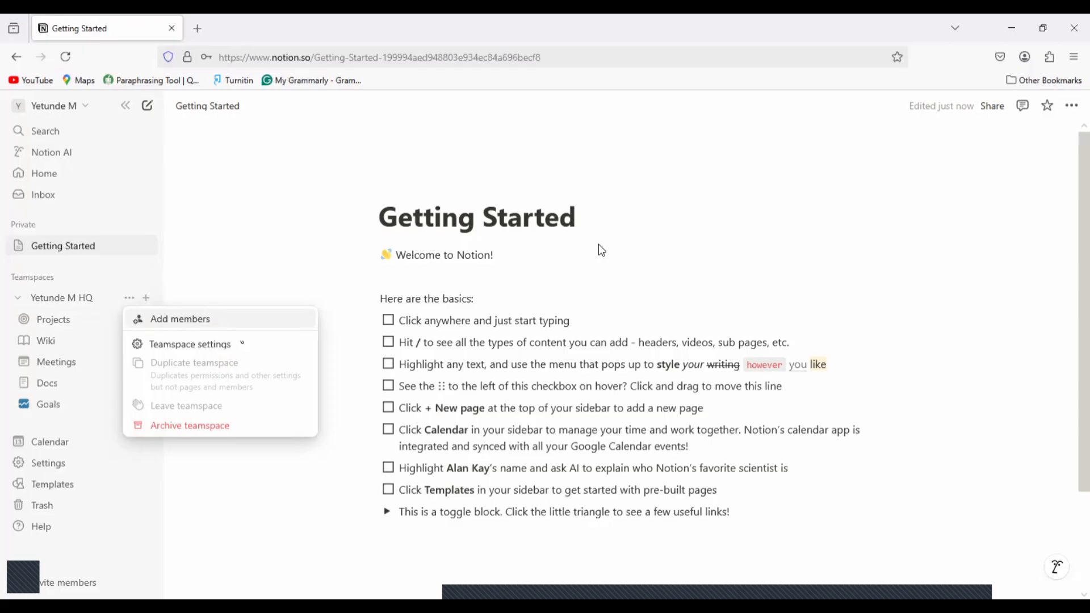
Close the teamspace menu, return to Getting Started, and begin adding a page to HQ
click(327, 221)
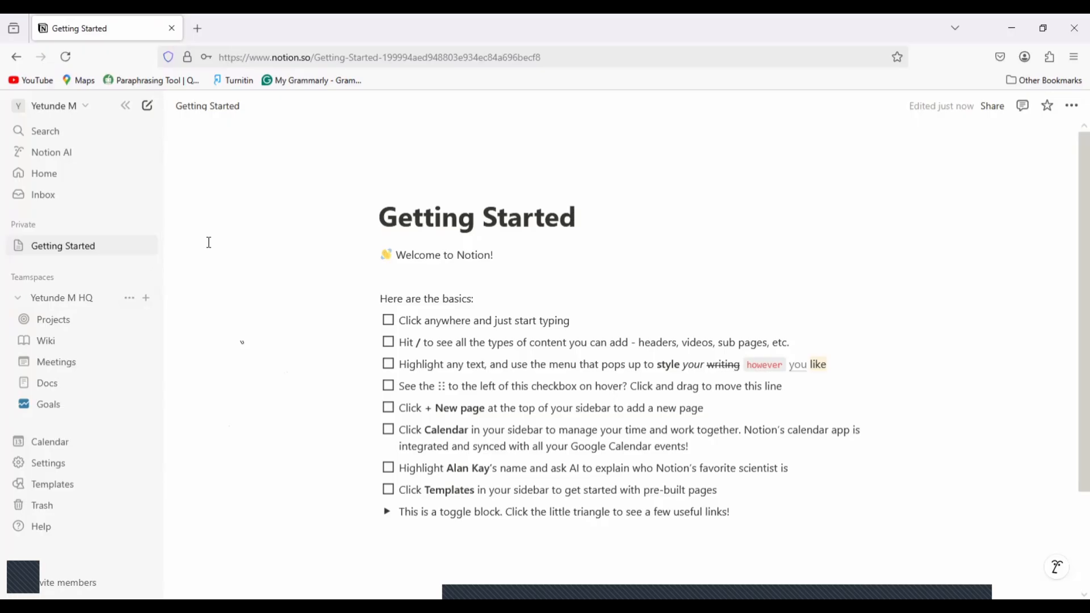
click(113, 256)
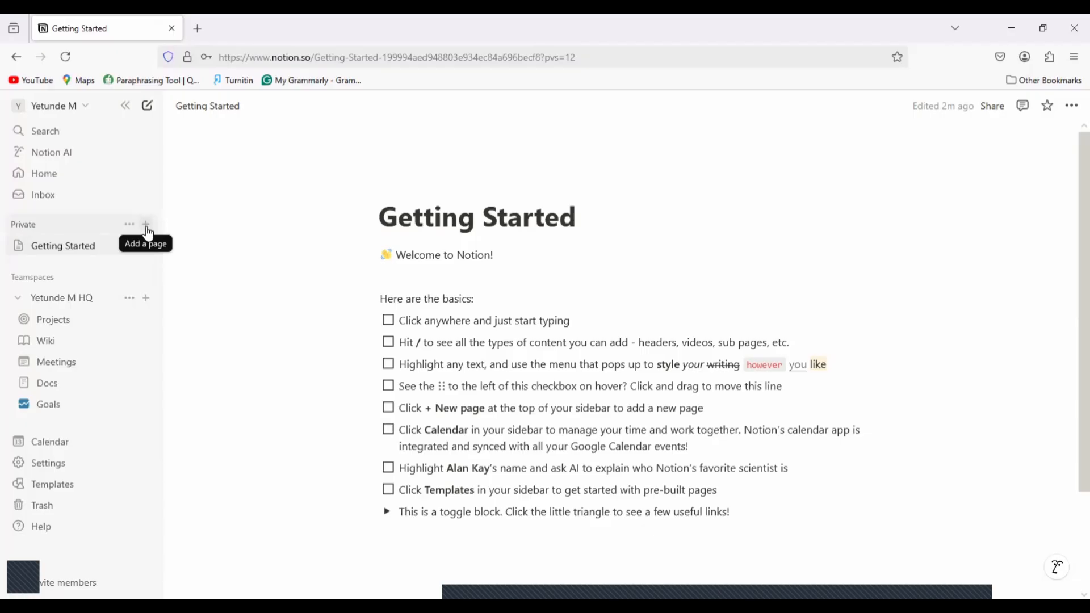
click(148, 301)
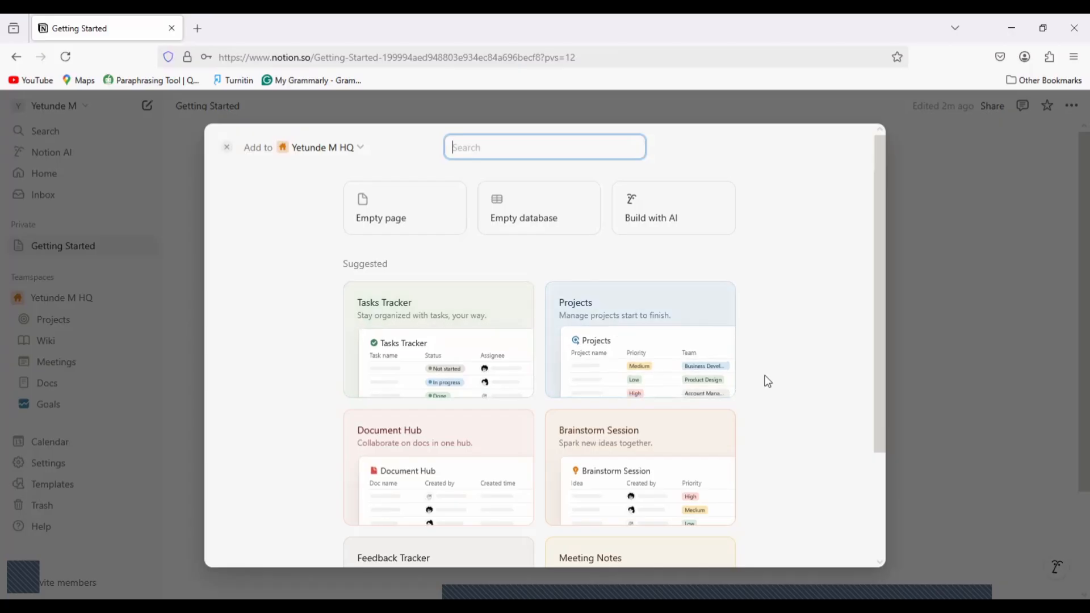
drag(881, 360, 874, 457)
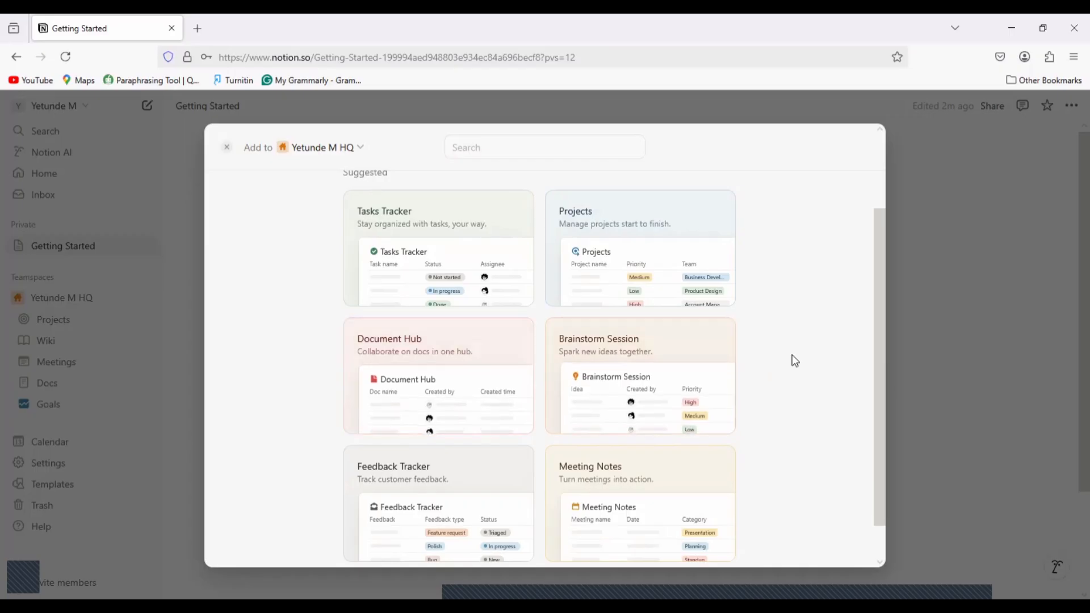
drag(878, 349, 868, 397)
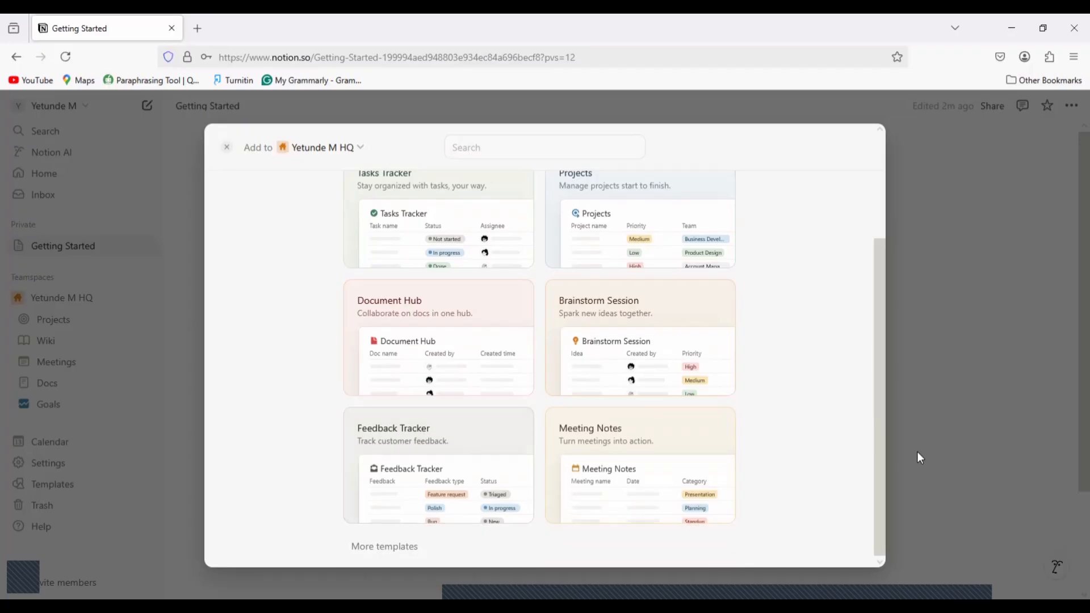
drag(879, 425, 881, 280)
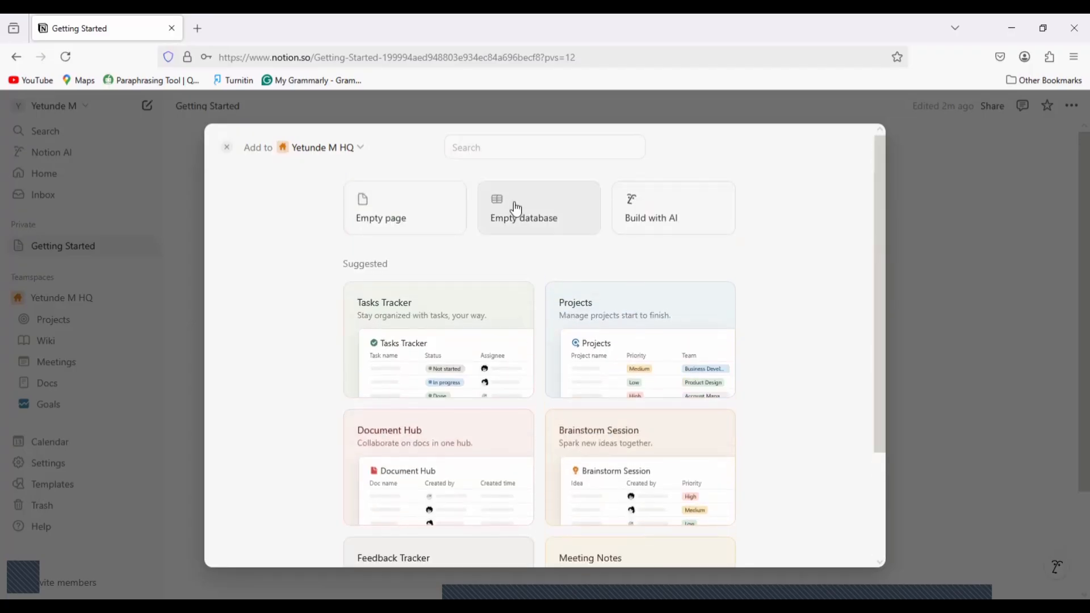
Create an empty page, dismiss the Grammarly popup, and title it 'Content Planning'
click(382, 221)
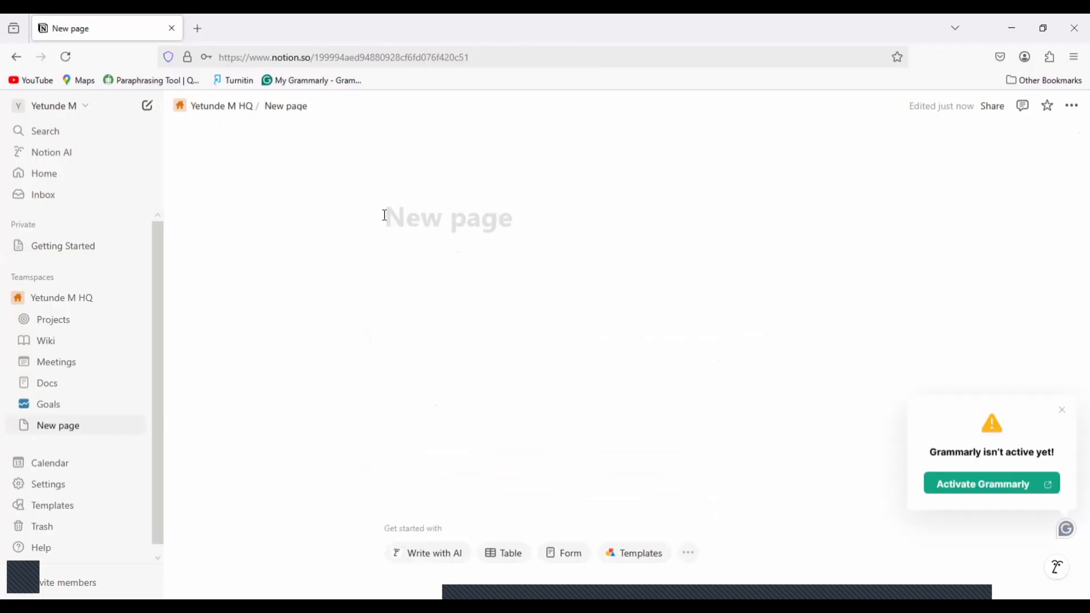
click(1063, 412)
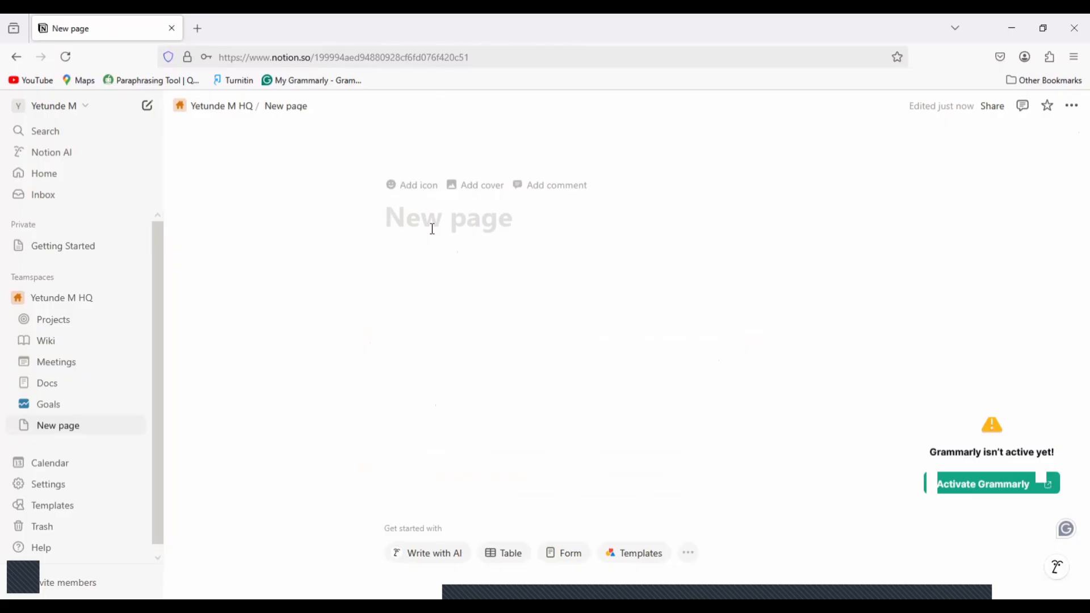
text(Cont)
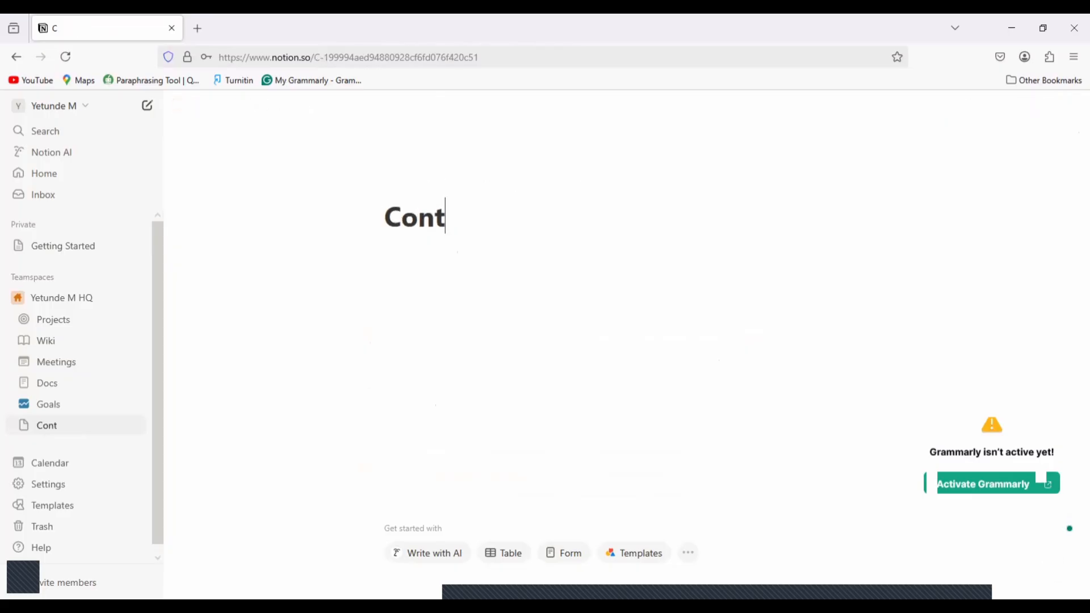
text(ent Planning)
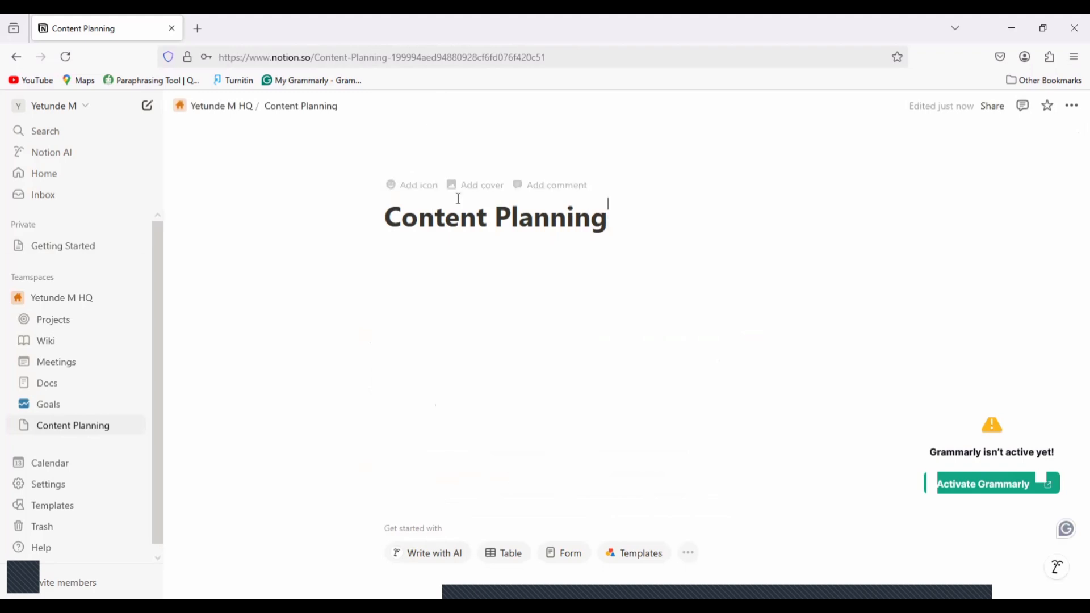
Set the page icon to the heart-eyes emoji
click(420, 188)
click(422, 194)
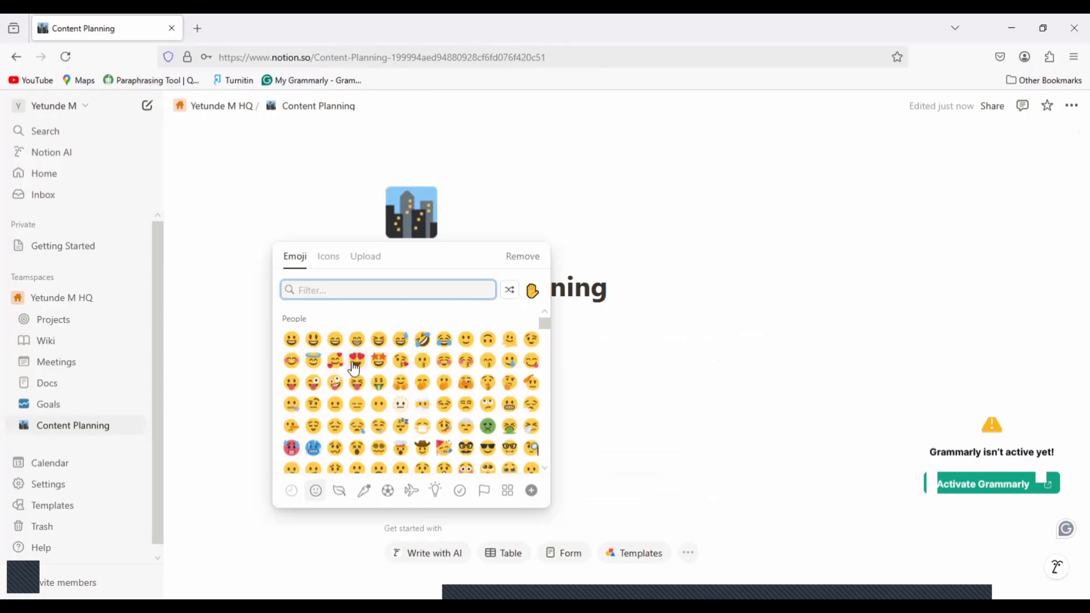
click(355, 363)
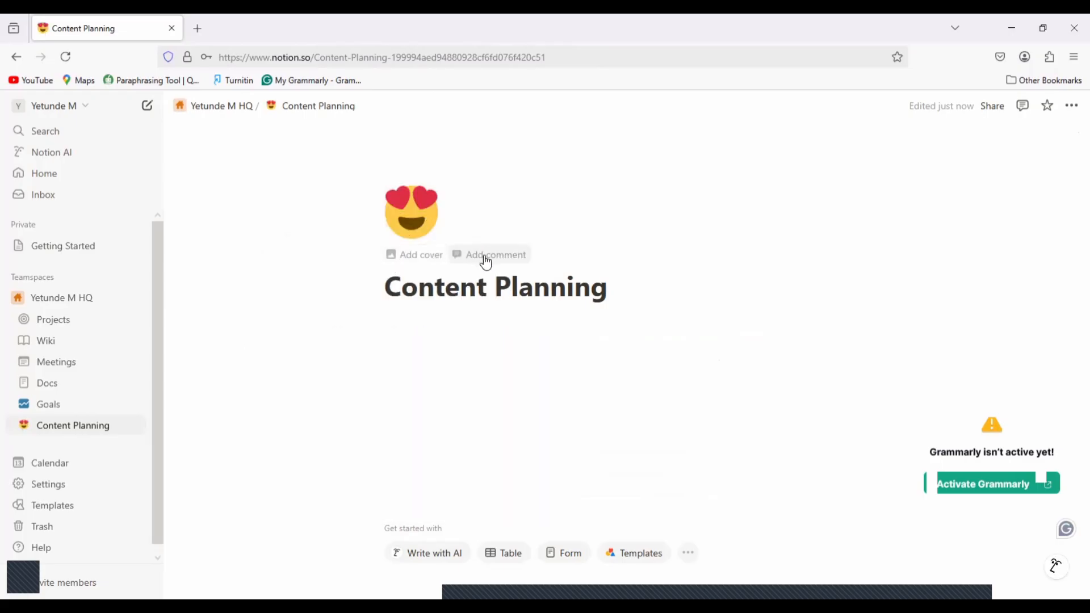
Add a cover and browse the Change cover gallery choices
click(421, 257)
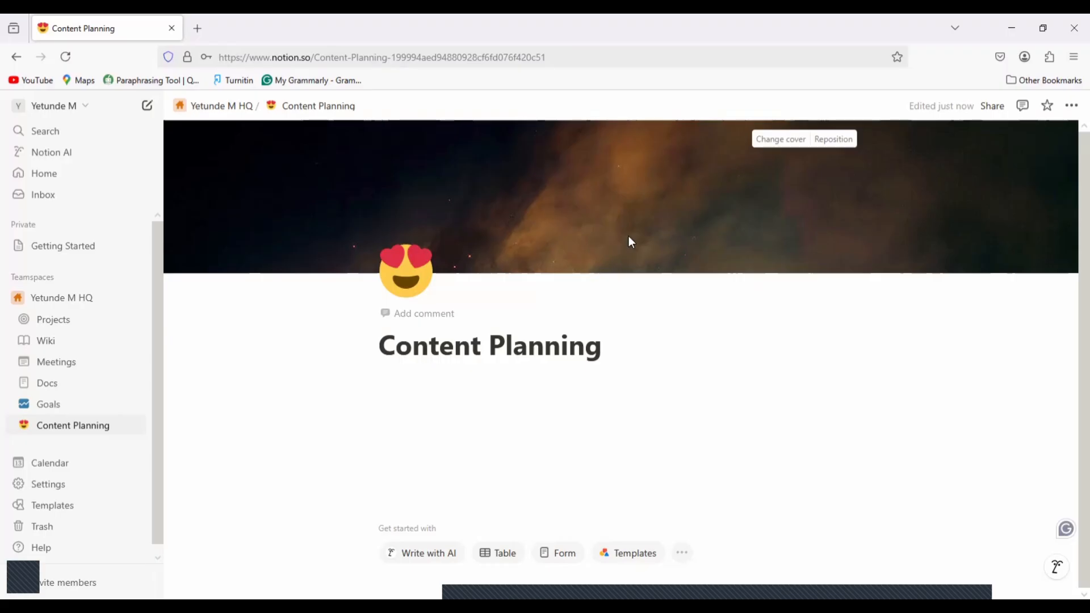
click(789, 142)
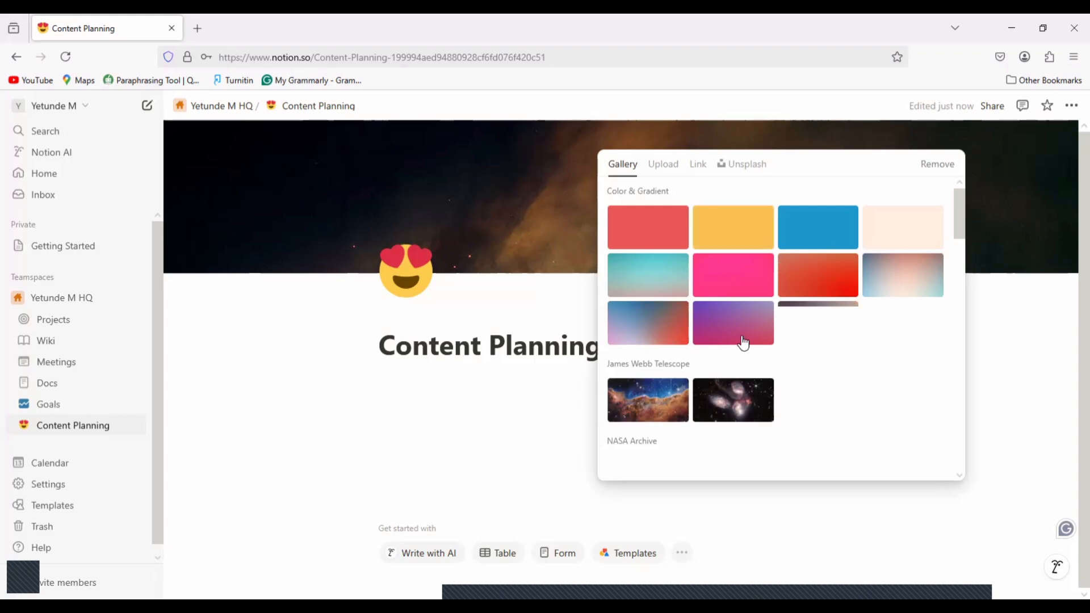
drag(964, 223, 954, 293)
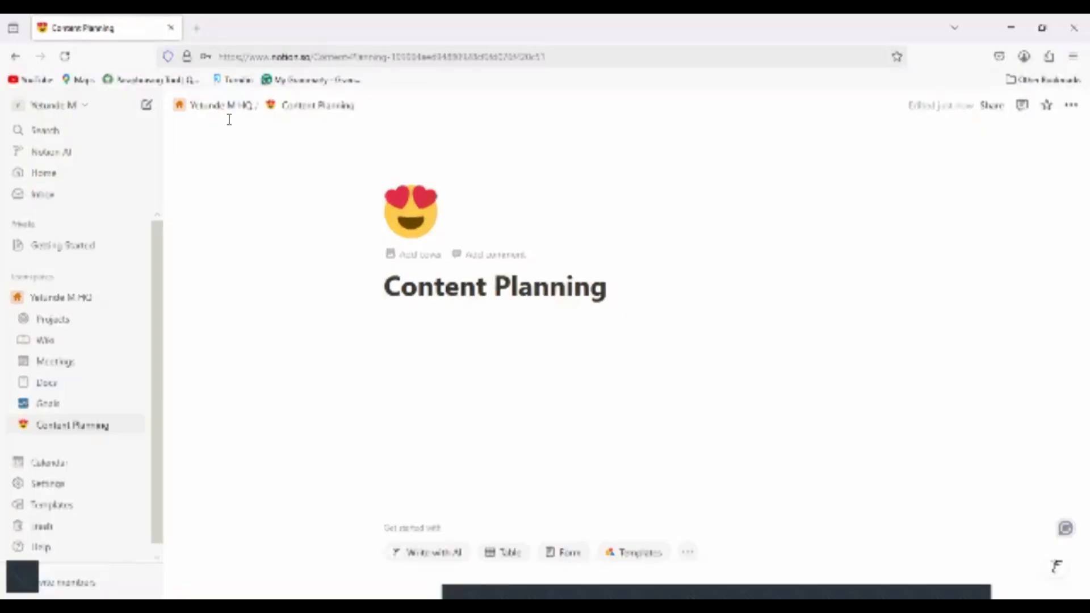
Close the emoji picker and switch the cover choice to uploading from the computer
click(411, 212)
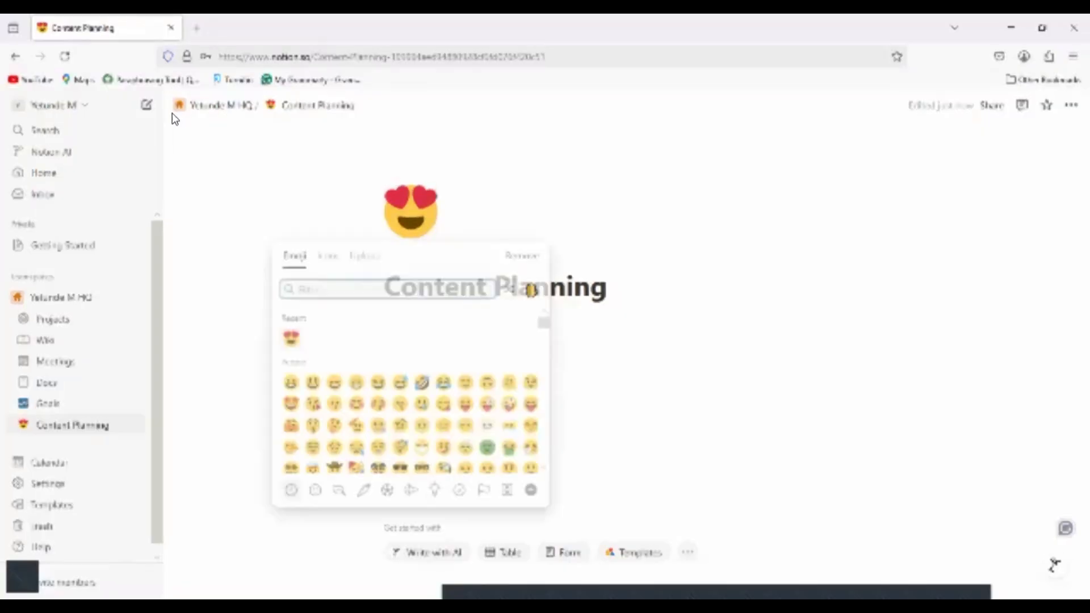
click(187, 89)
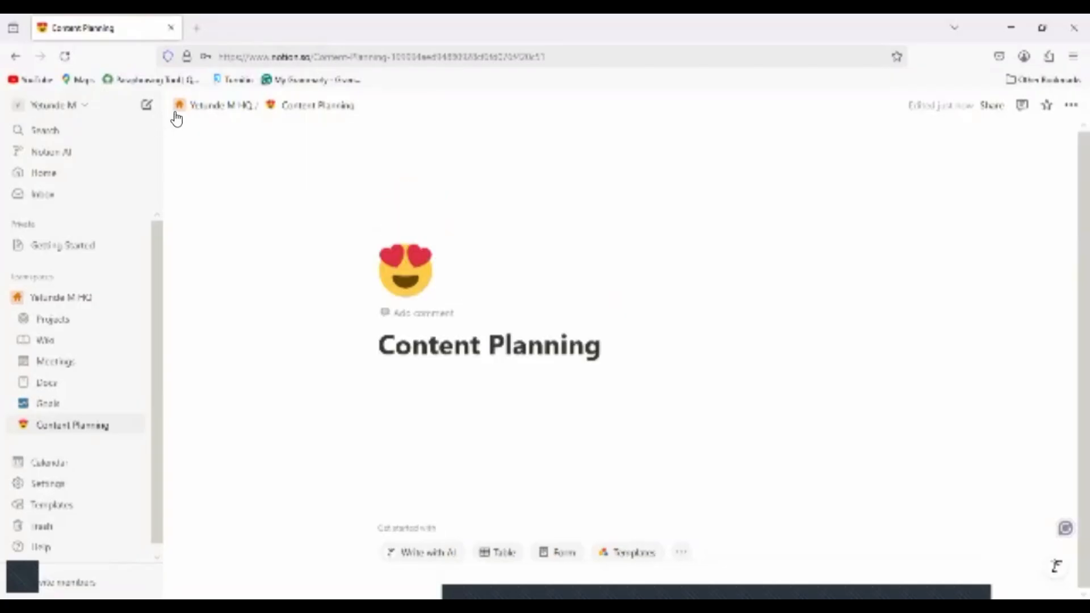
click(780, 138)
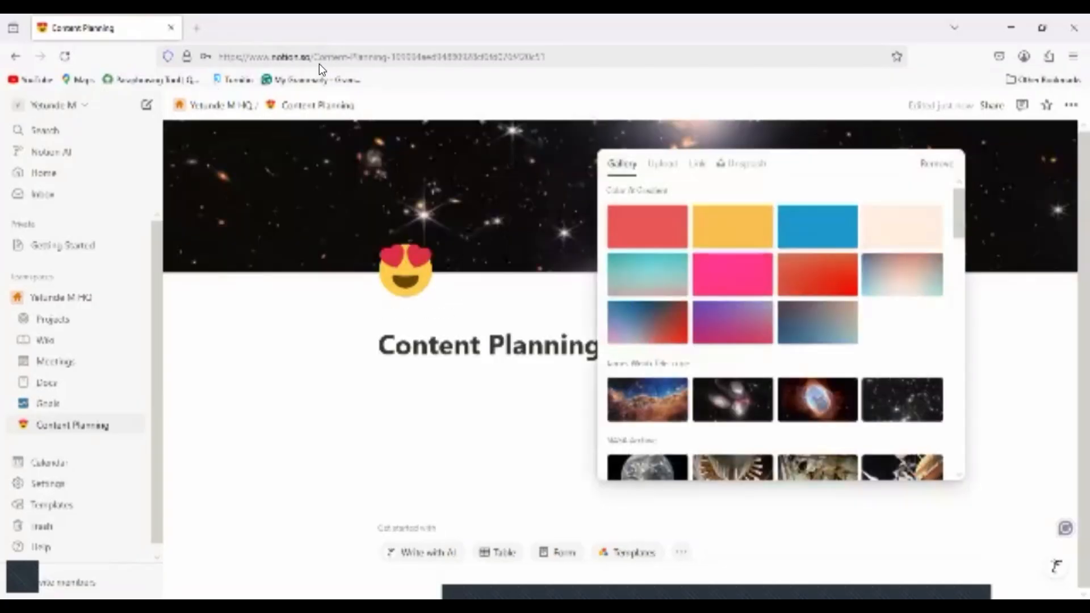
click(663, 163)
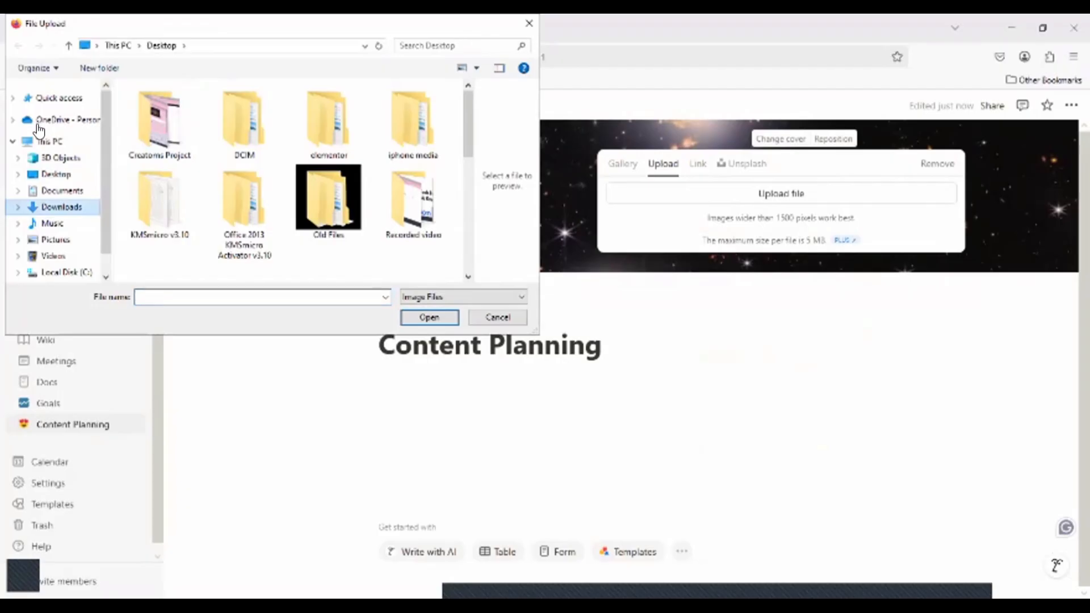
scroll(259, 63, down, 10)
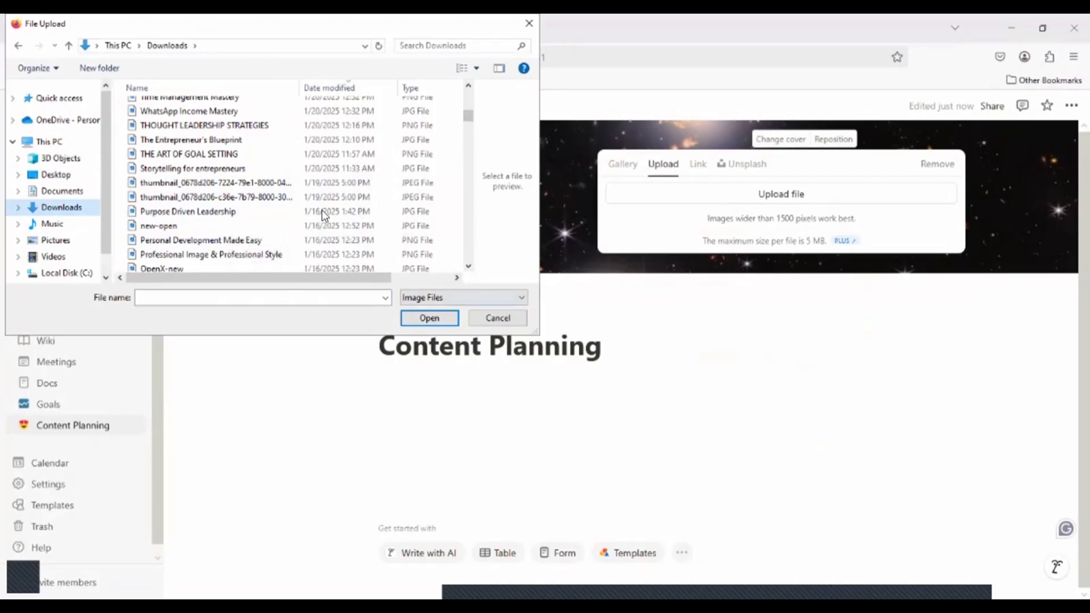
scroll(326, 202, down, 4)
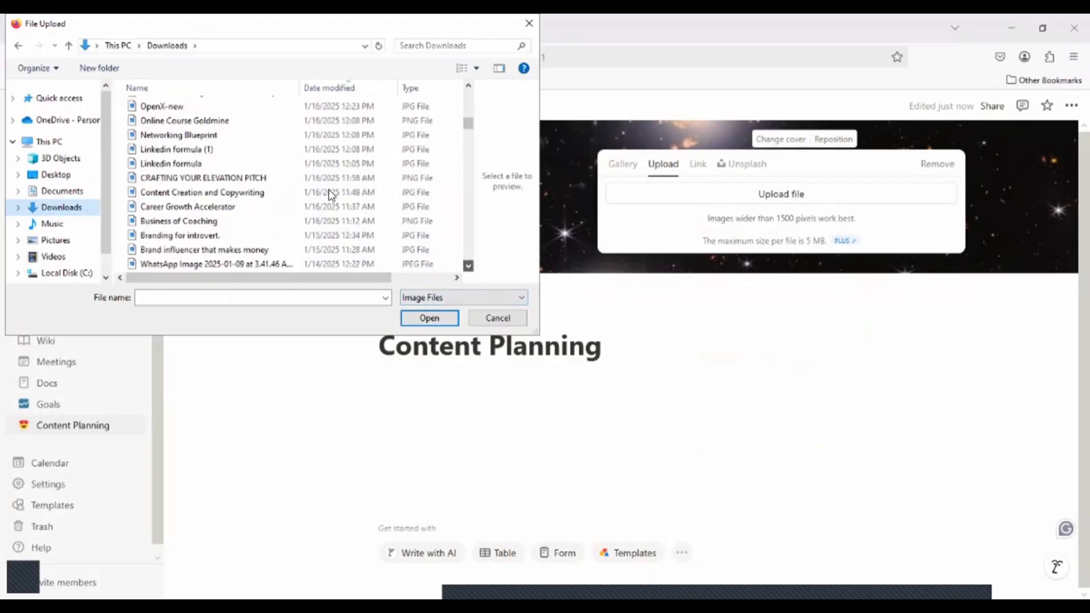
scroll(332, 195, down, 3)
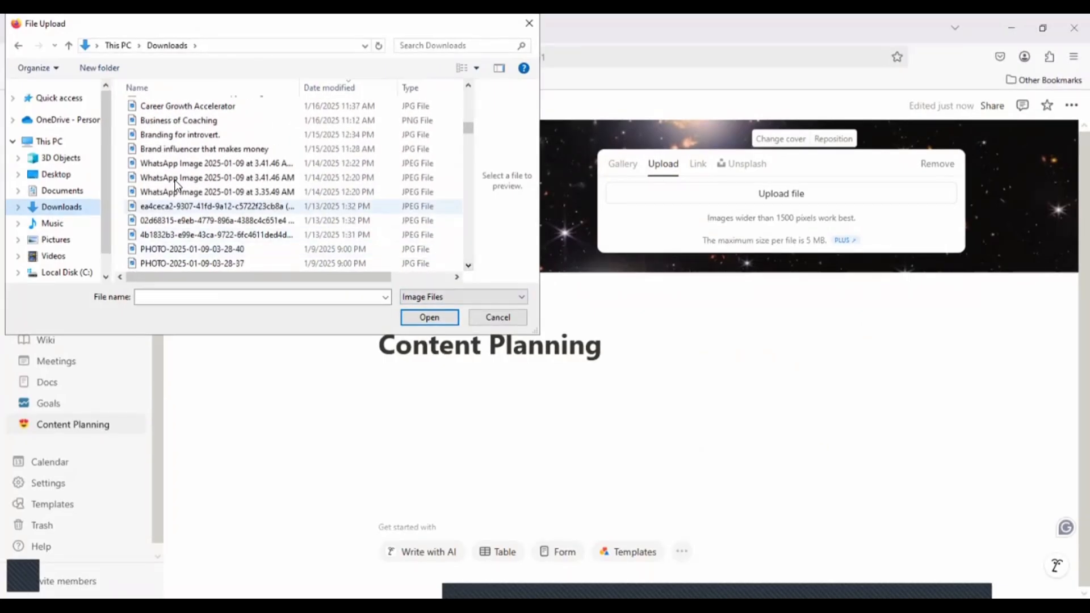
key(Down)
key(Down)
key(Down)
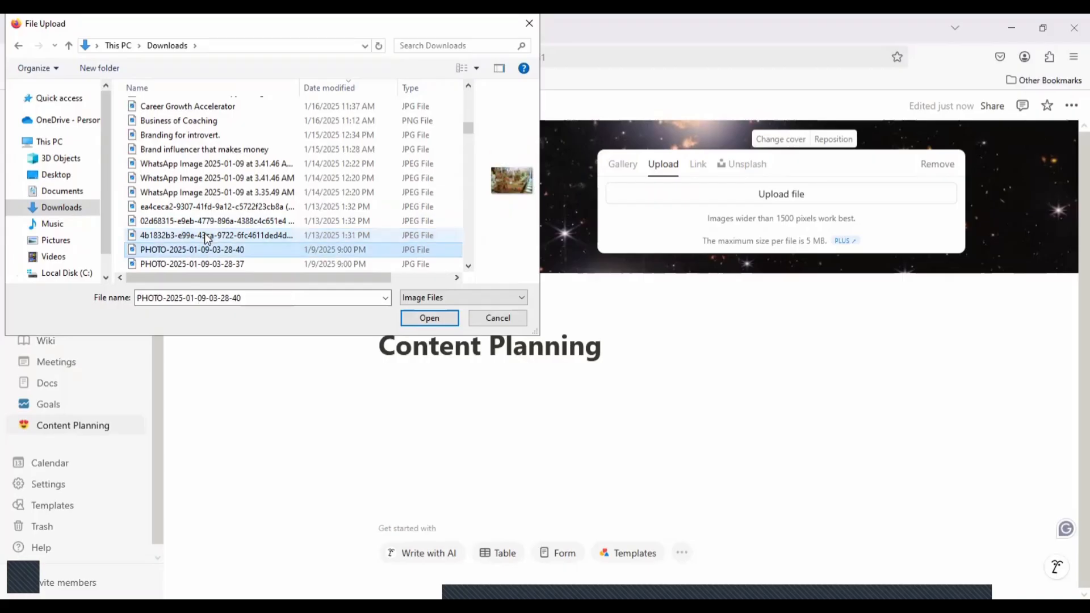
key(Down)
key(Down)
key(Down)
key(Down)
key(Down)
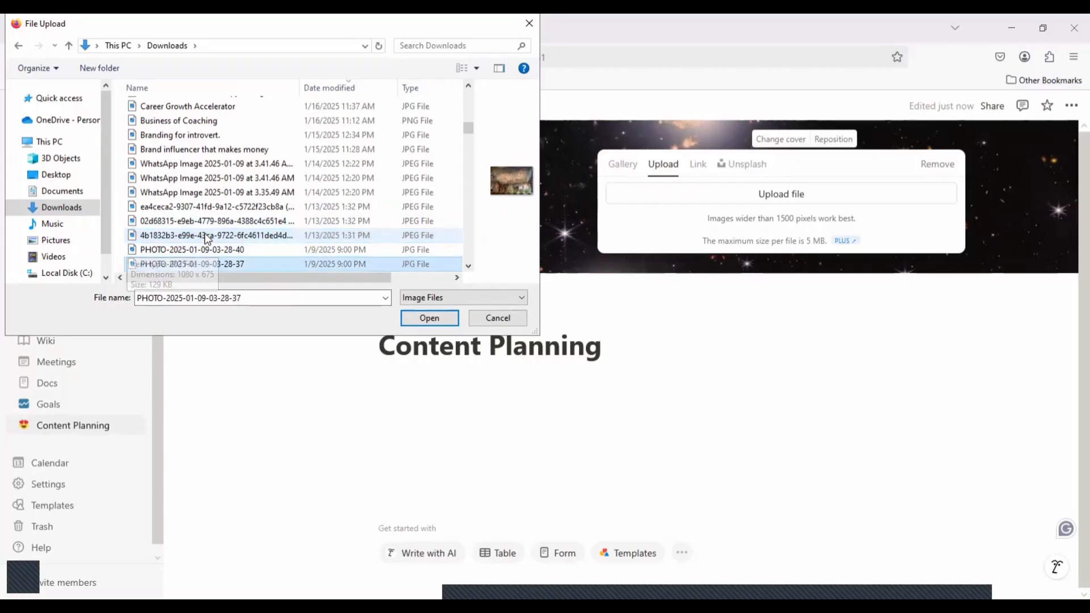
key(Down)
key(Down)
key(Down)
key(Down)
key(Down)
key(Down)
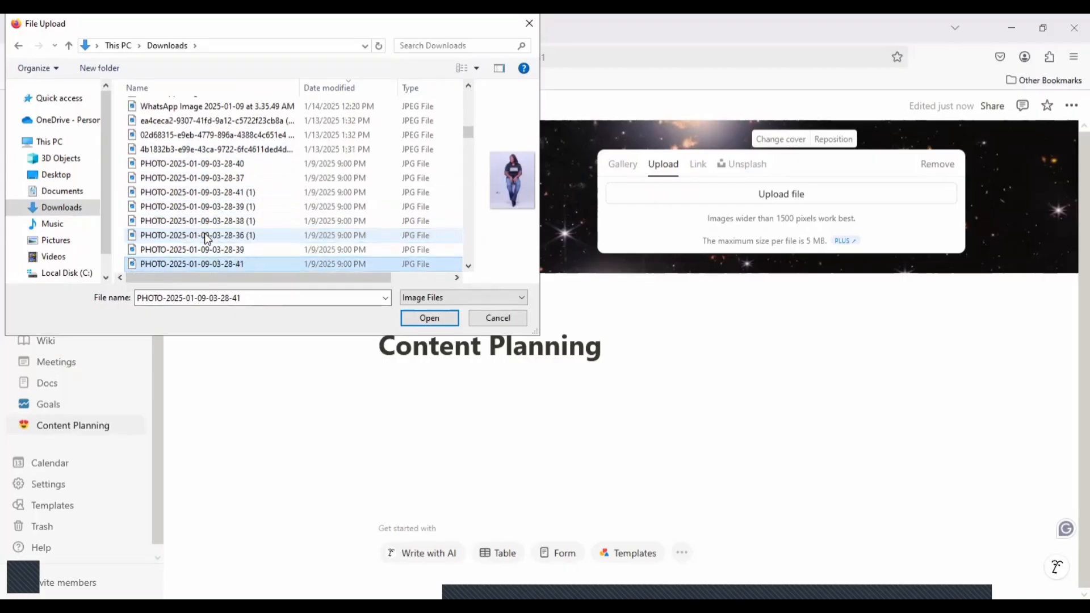
key(Down)
key(Down)
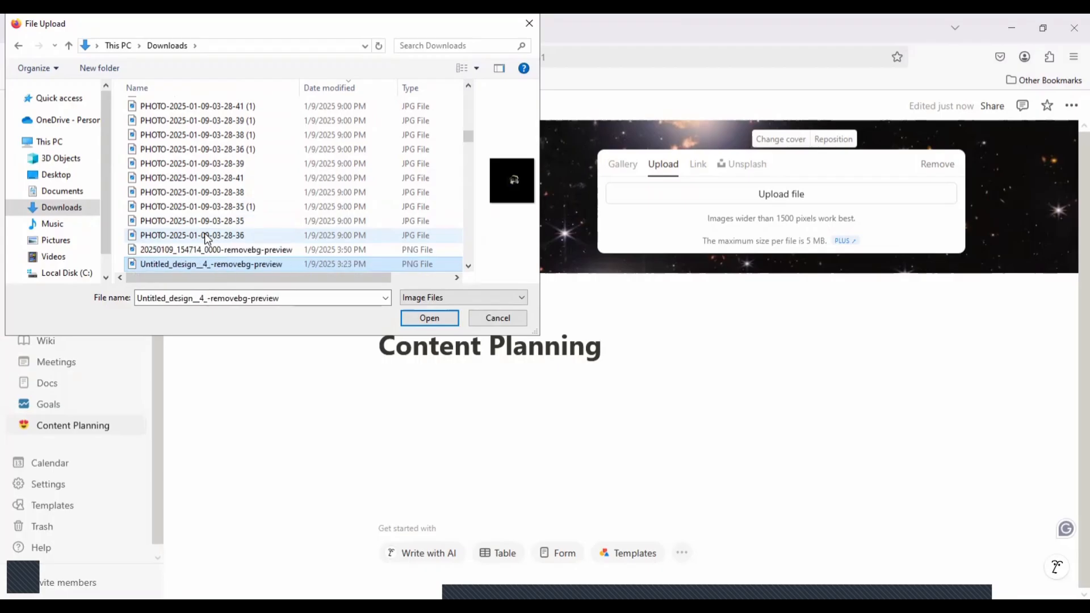
key(Up)
key(Up)
key(Up)
key(Up)
key(Up)
key(Up)
key(Up)
key(Up)
key(Up)
key(Up)
key(Up)
key(Up)
key(Up)
key(Up)
key(Up)
key(Up)
key(Up)
key(Up)
key(Up)
key(Up)
key(Up)
key(Up)
key(Up)
key(Up)
key(Up)
key(Up)
key(Up)
key(Up)
key(Up)
key(Up)
key(Up)
key(Up)
key(Up)
key(Up)
key(Up)
key(Up)
key(Up)
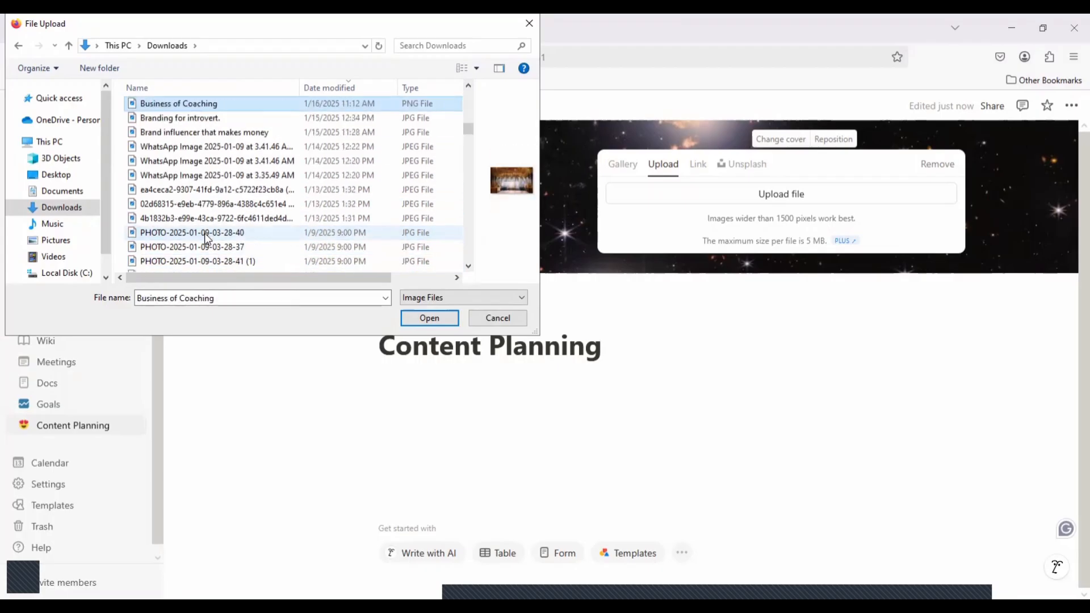
key(Up)
key(Up)
key(Up)
key(Up)
key(Up)
key(Up)
key(Up)
key(Up)
key(Up)
key(Up)
key(Up)
key(Up)
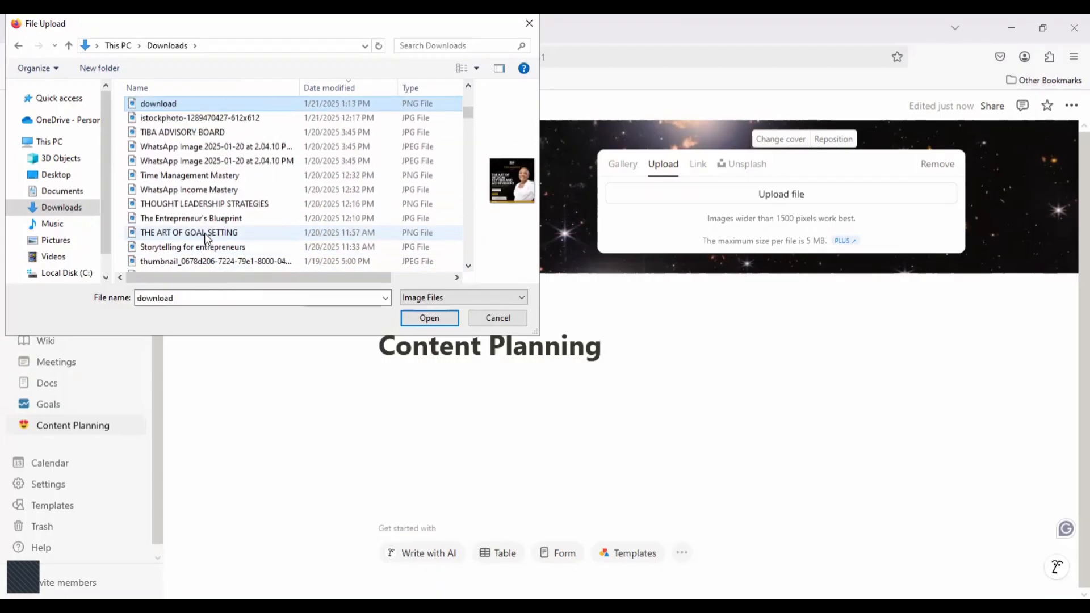
key(Up)
key(Up)
key(Up)
key(Up)
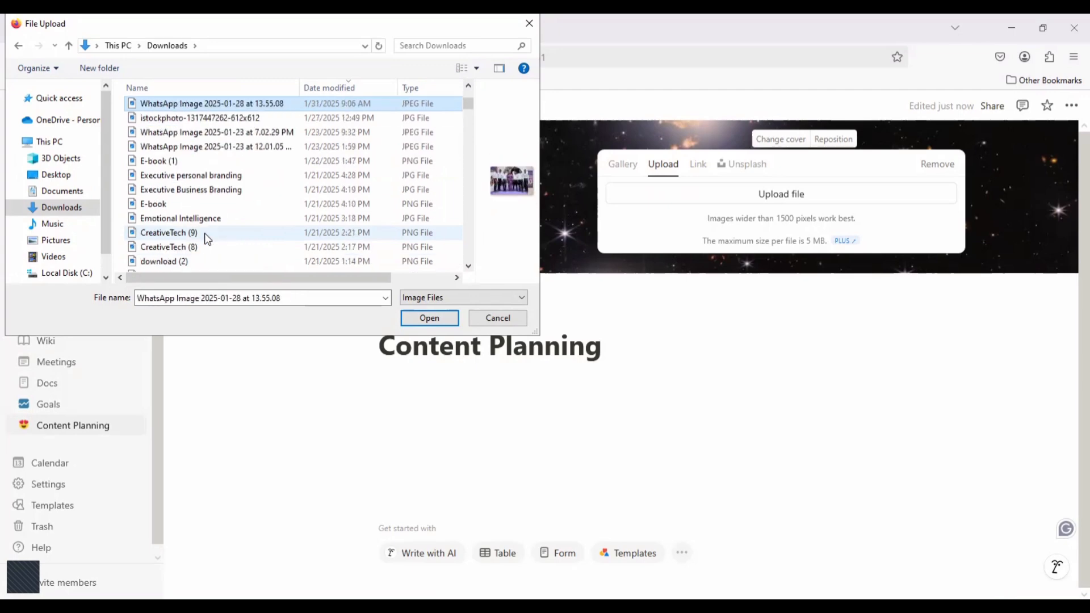
key(Down)
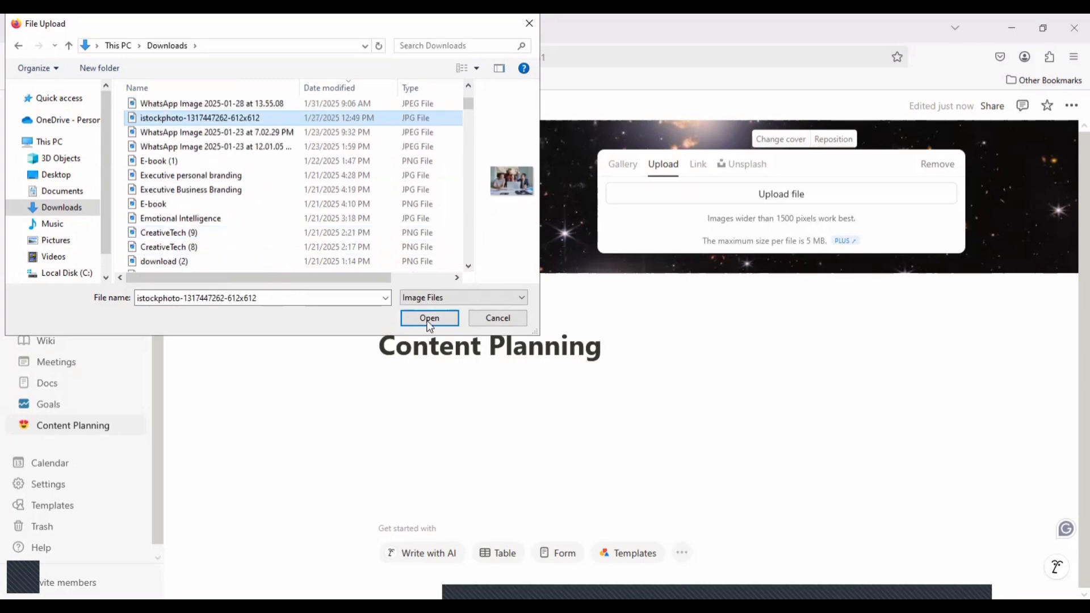
click(429, 318)
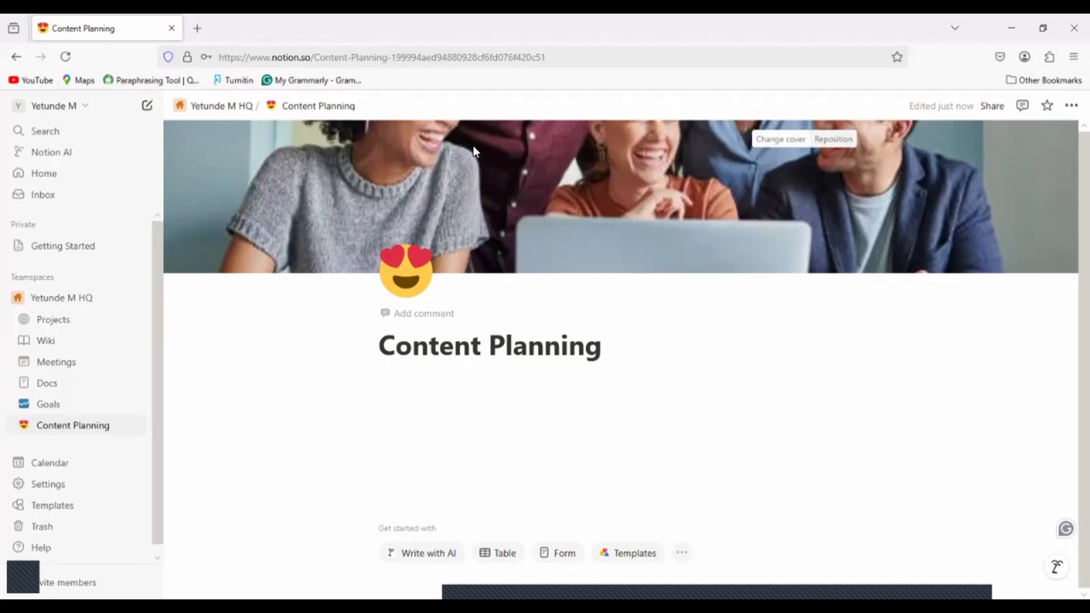
Reposition the team photo cover by shifting it downward within its frame
click(834, 139)
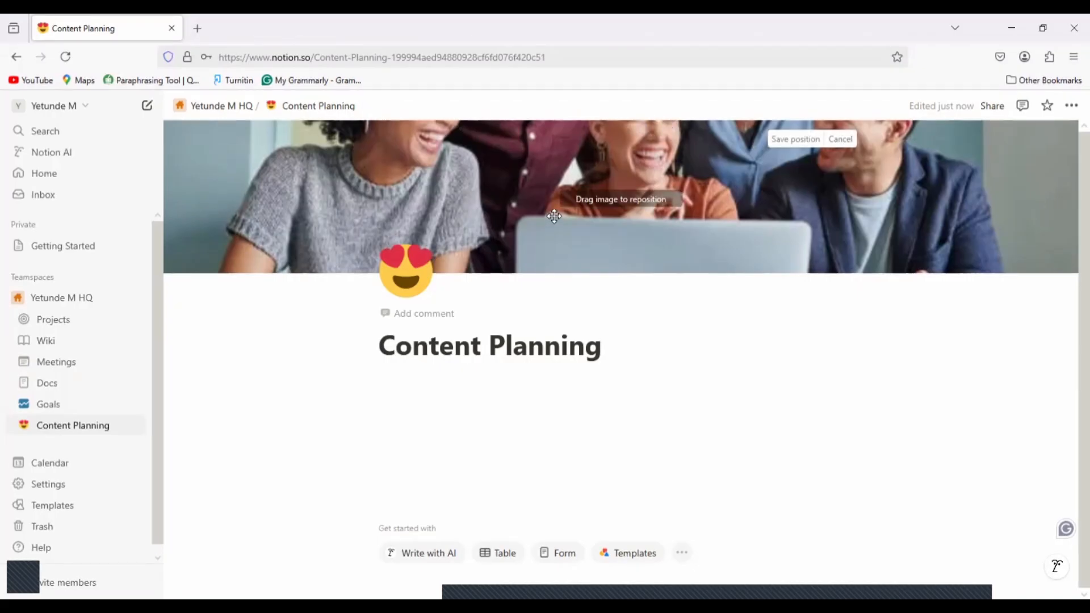
drag(554, 217, 559, 331)
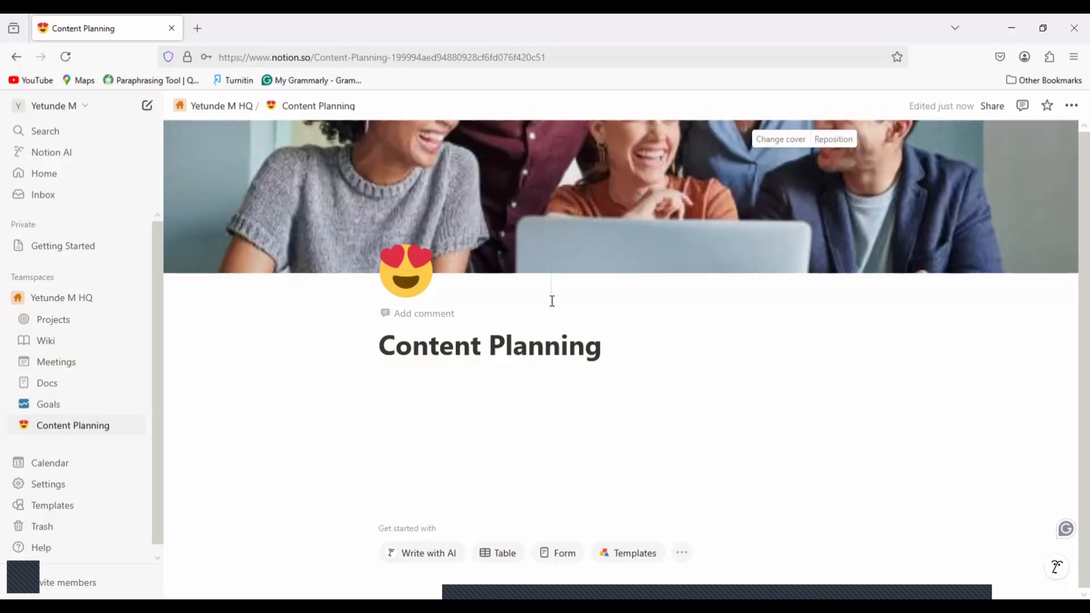
click(829, 142)
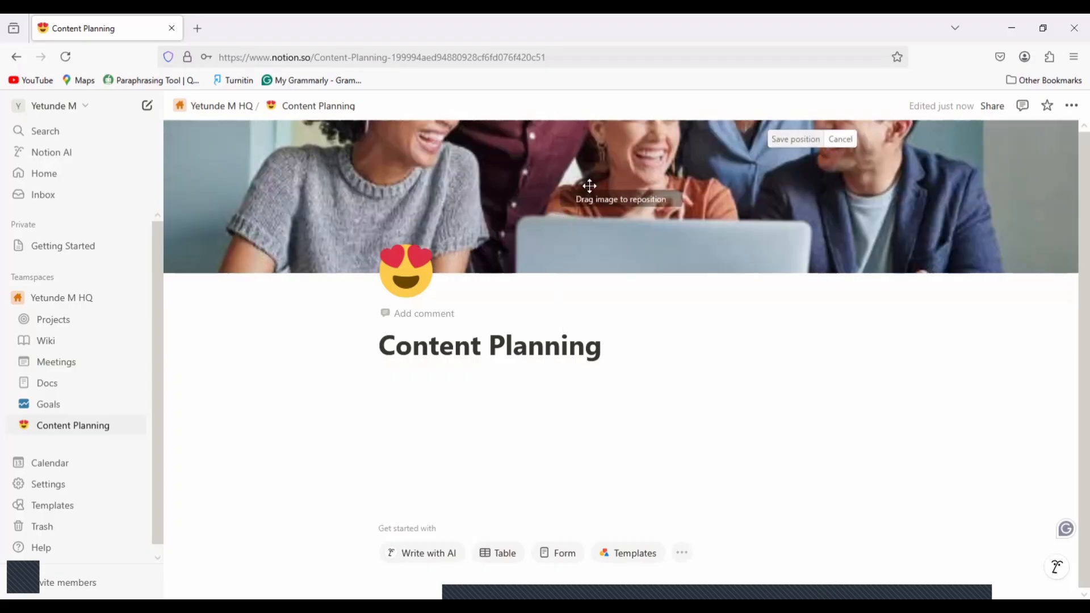
drag(542, 186, 554, 236)
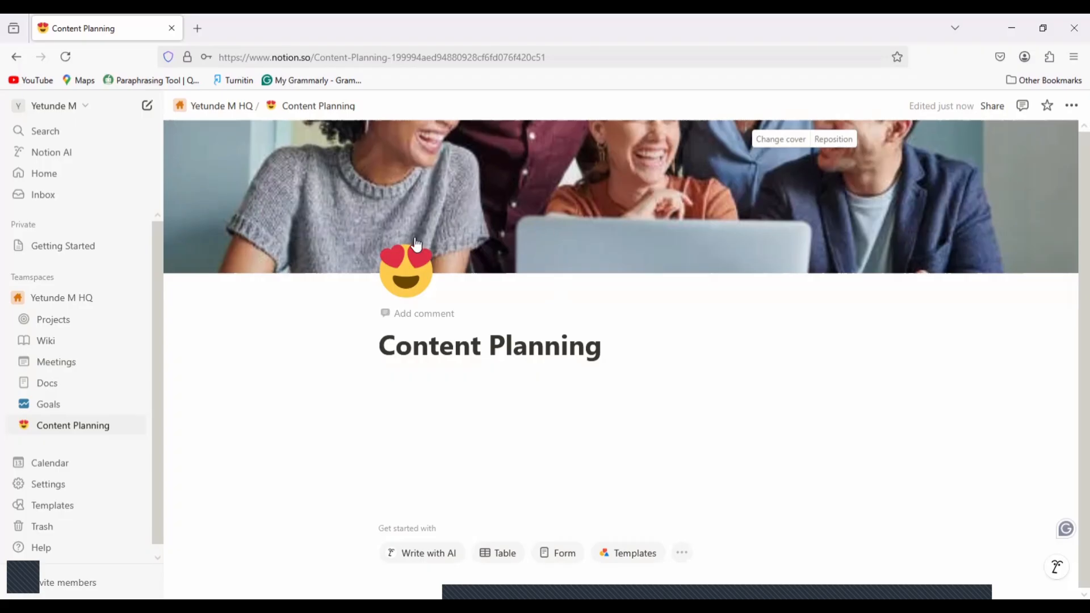
Remove the heart-eyes page icon and begin the first line with 'Social media'
click(398, 281)
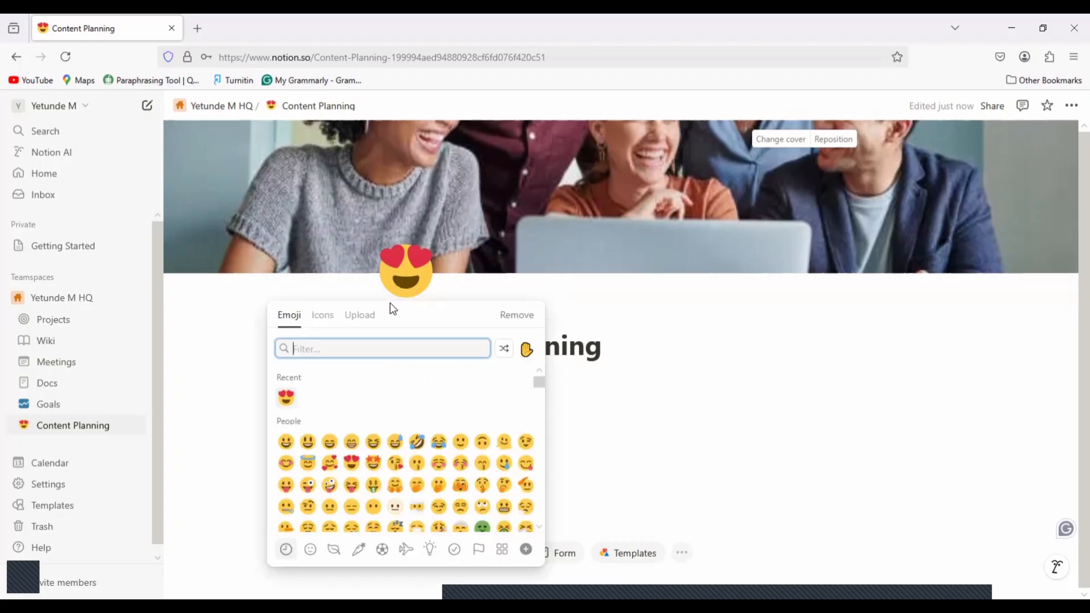
click(515, 314)
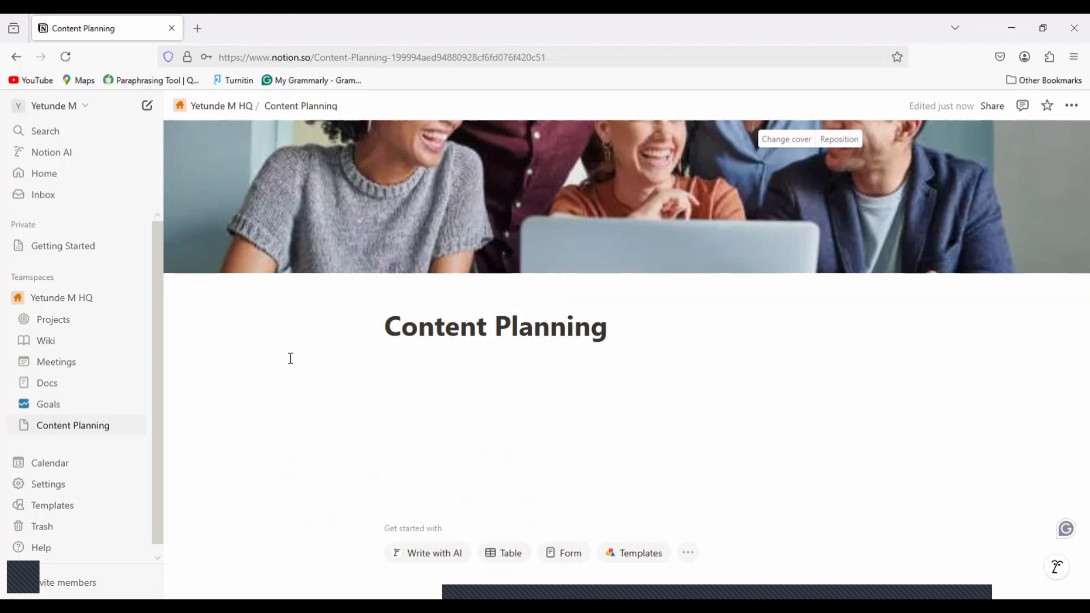
click(433, 368)
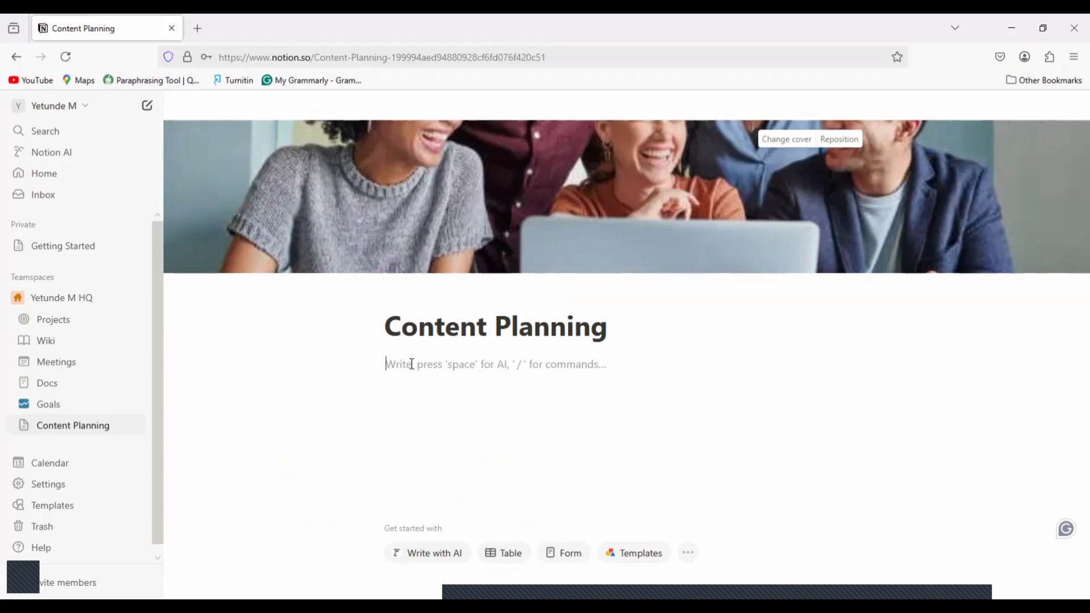
text(Social media content)
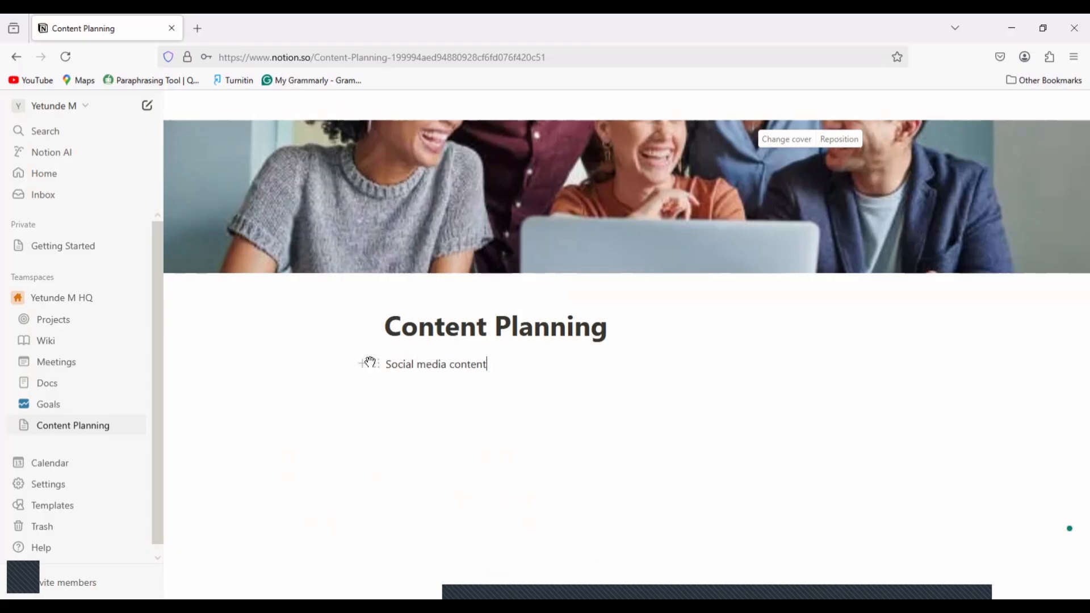
Ask Notion AI 'Tell me more abou' on the Social media content line, then discard the answer
drag(488, 361, 386, 364)
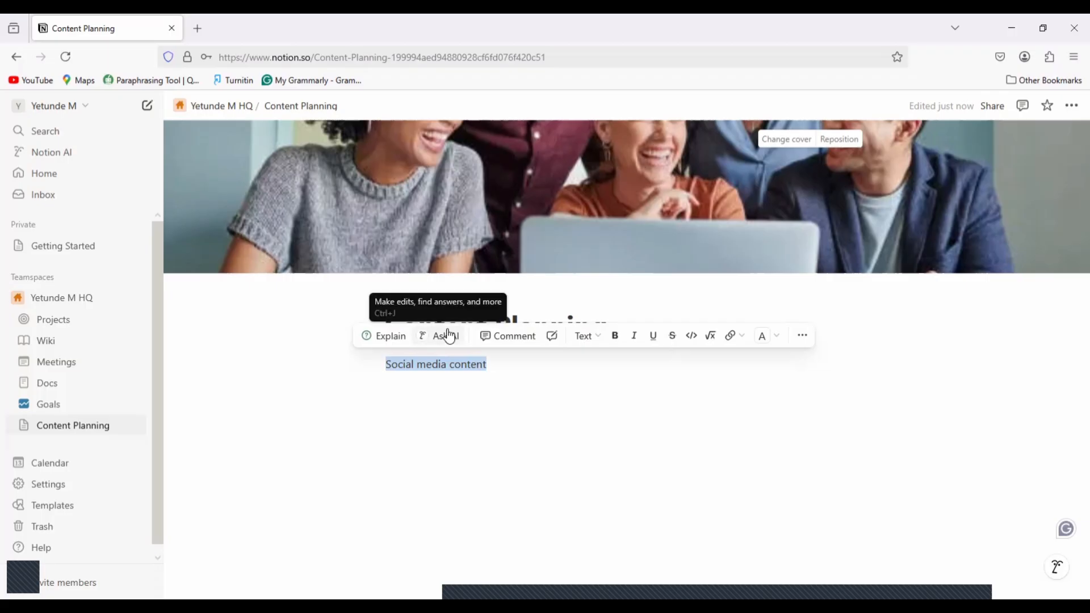
click(449, 336)
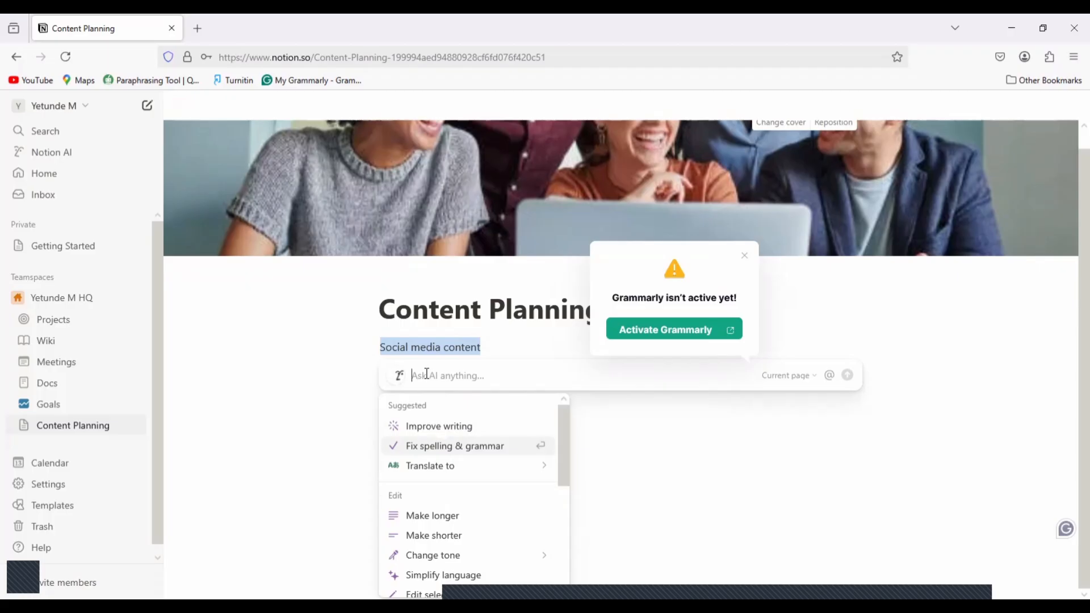
text(Tell)
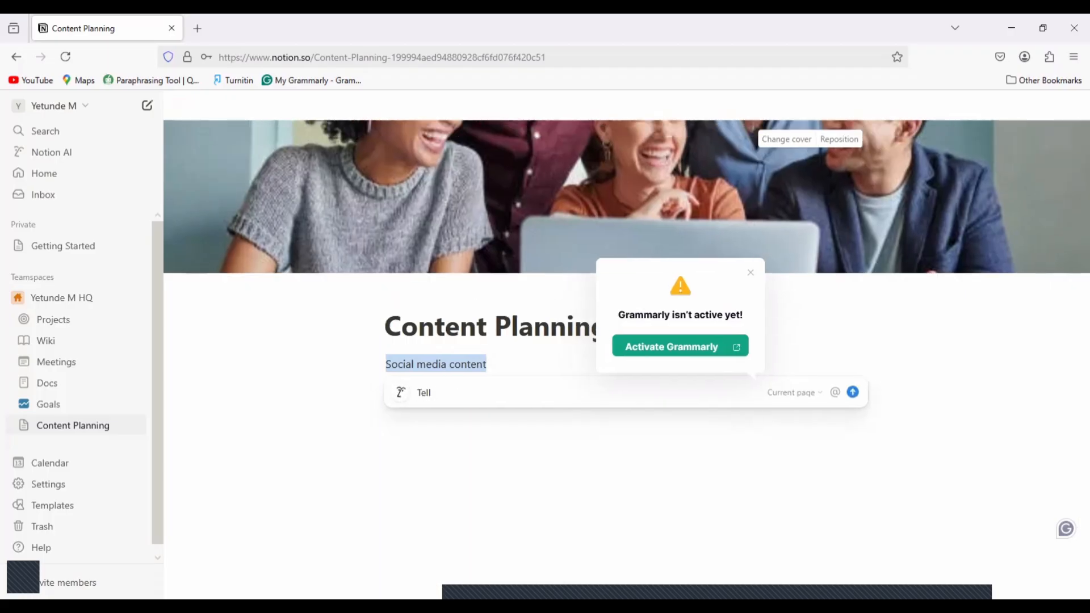
text( me more about this)
click(853, 392)
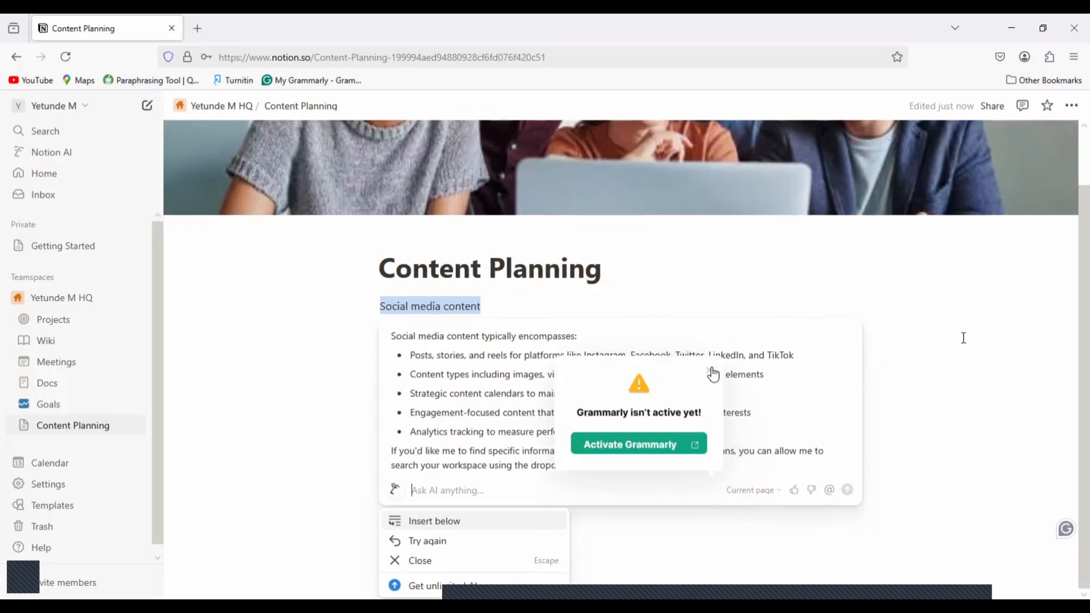
click(710, 371)
Ask Notion AI 'Tell me more about this' on the line and insert its overview below
click(531, 377)
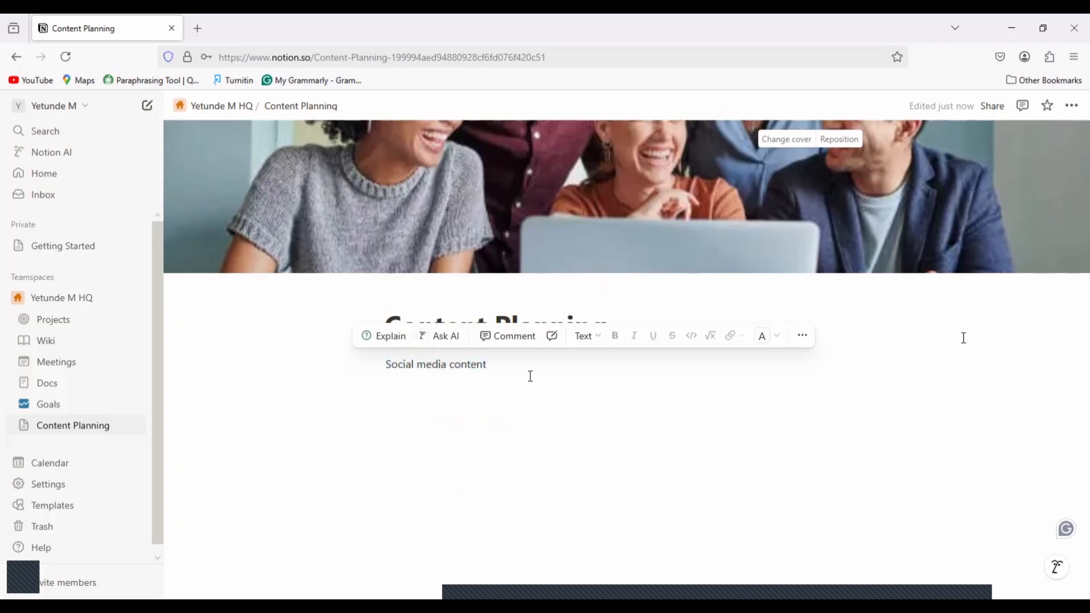
drag(387, 364, 480, 365)
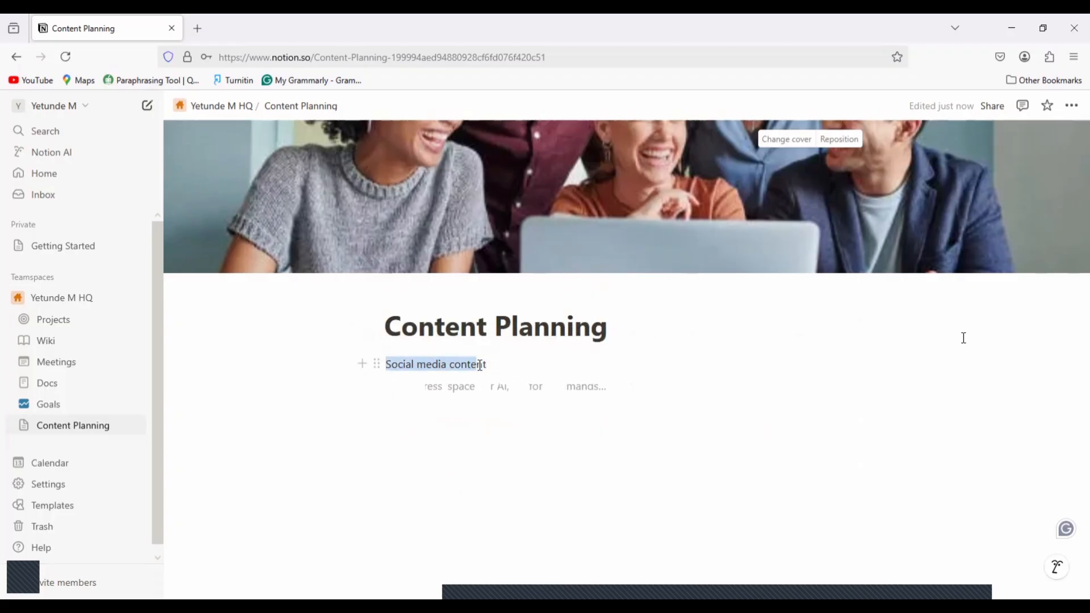
click(443, 336)
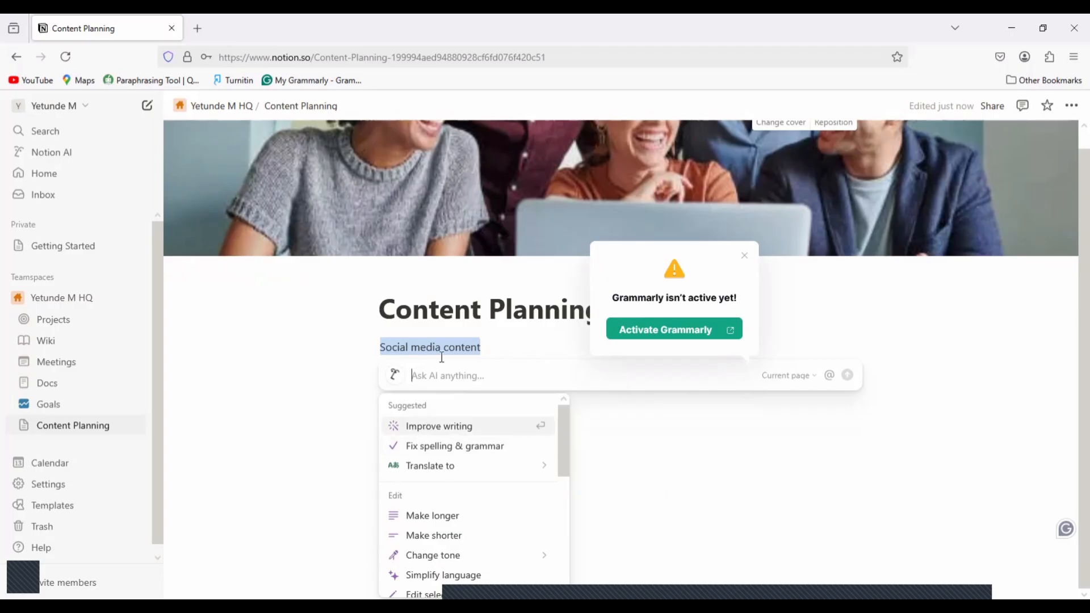
text(Te)
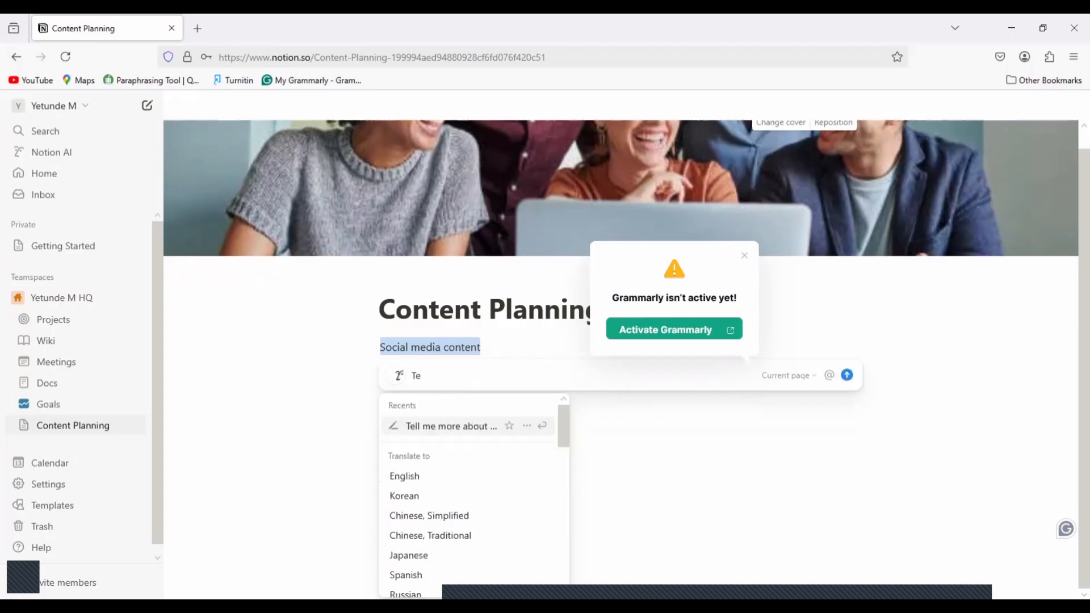
text(ll me more a)
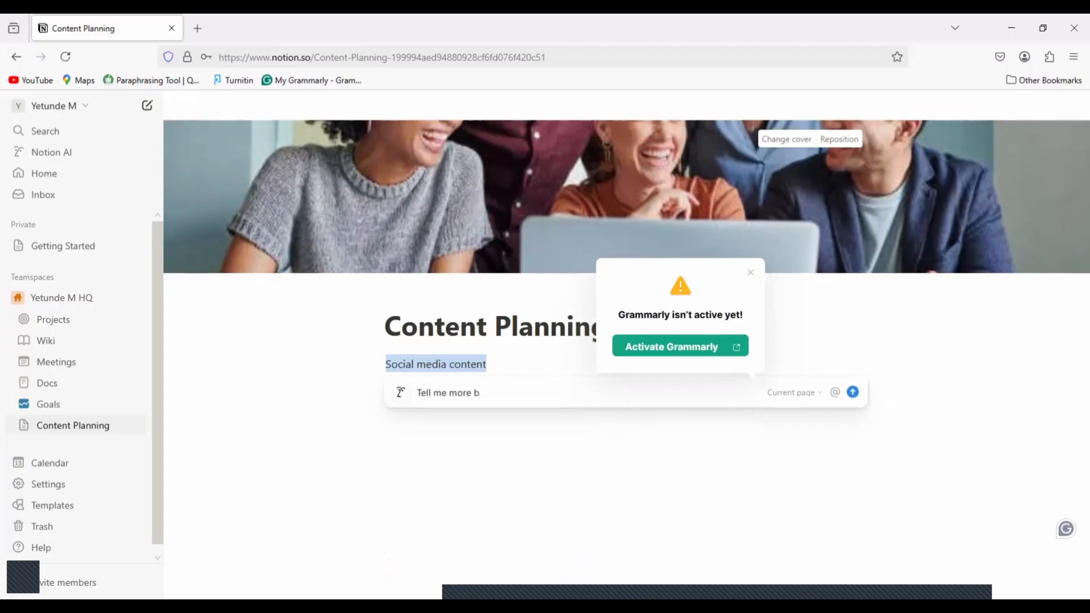
text(bout this)
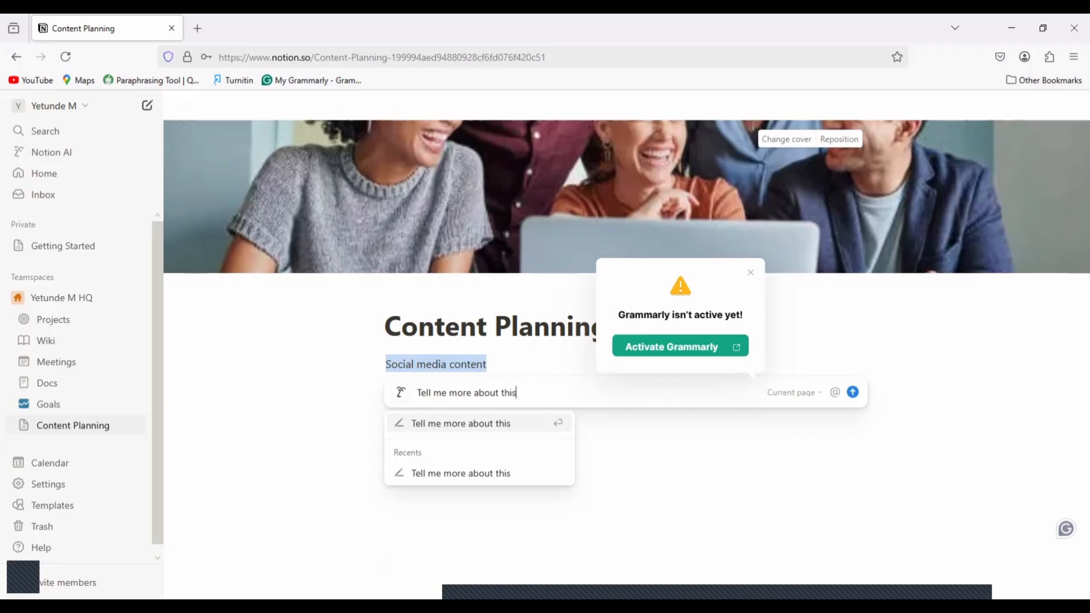
key(Return)
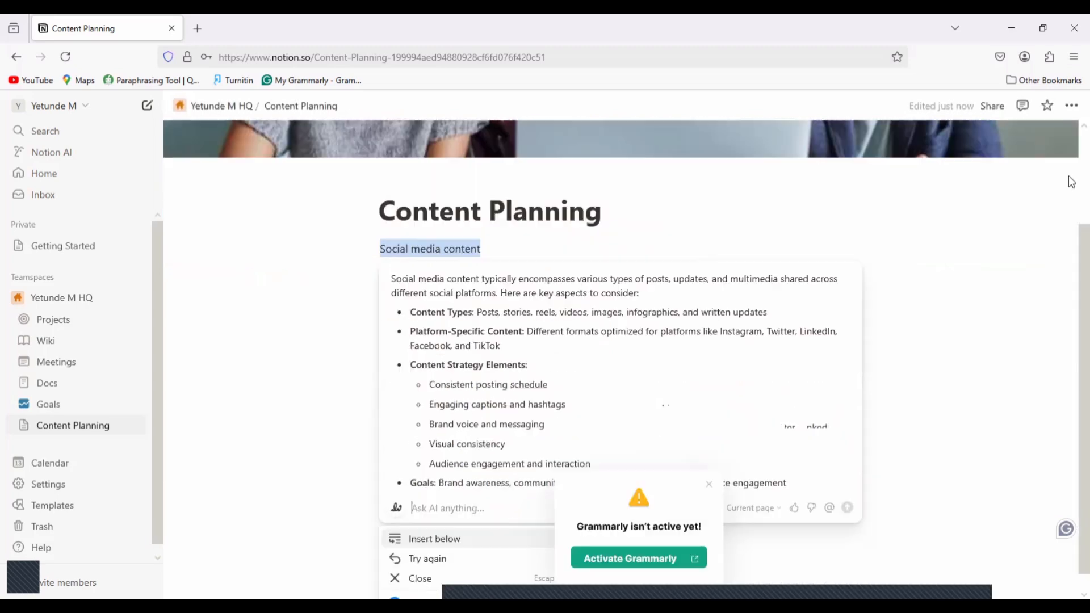
click(473, 527)
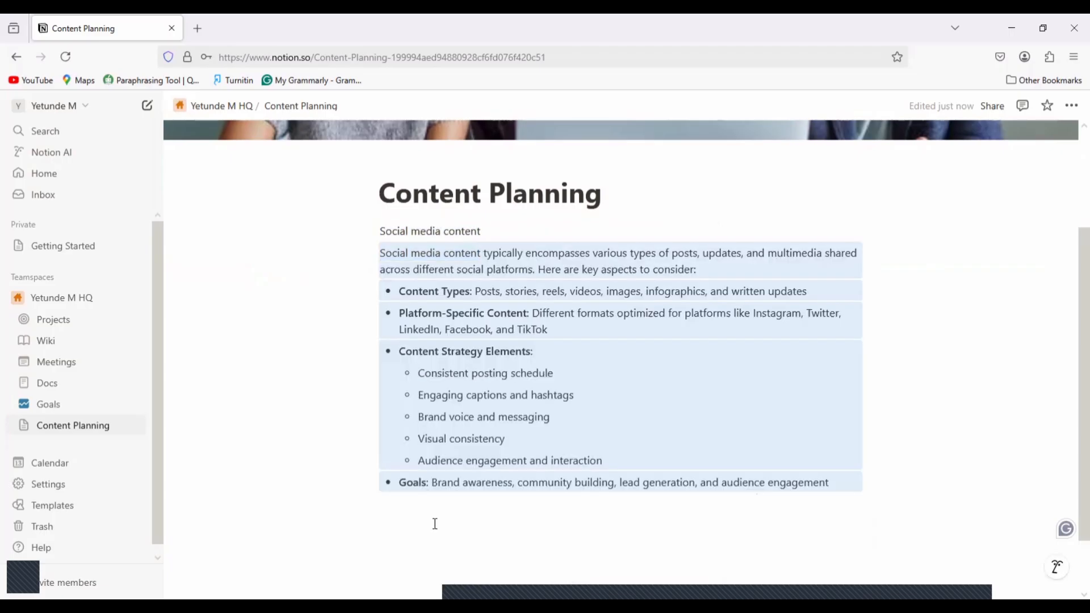
click(356, 312)
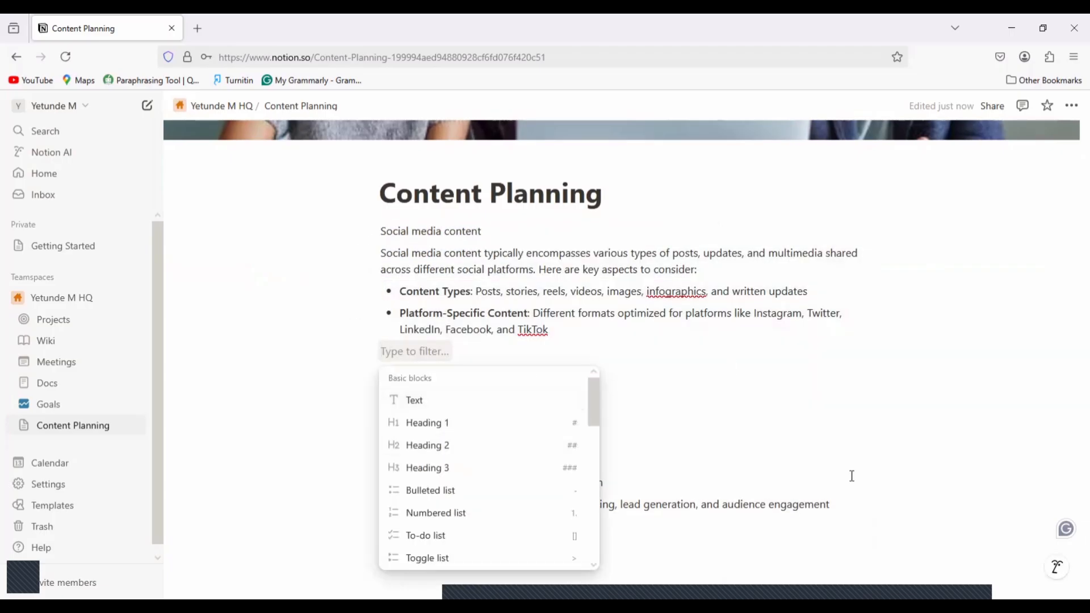
Add an empty bullet after the Goals point, dismissing the block menu and an unposted comment
click(1052, 271)
scroll(1072, 303, down, 2)
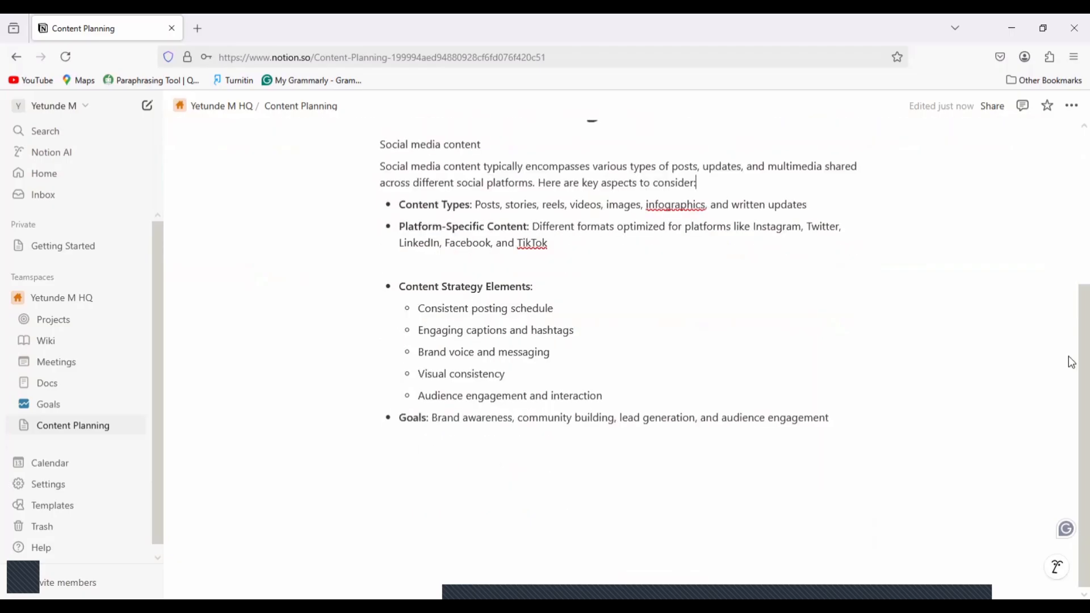
scroll(1070, 341, up, 2)
scroll(1072, 307, down, 1)
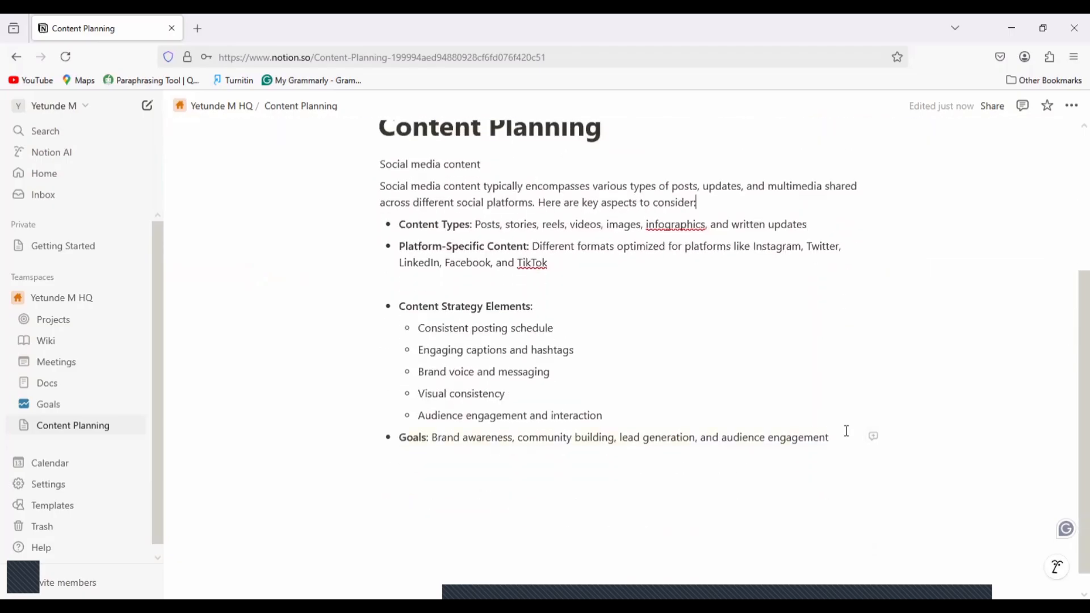
click(873, 440)
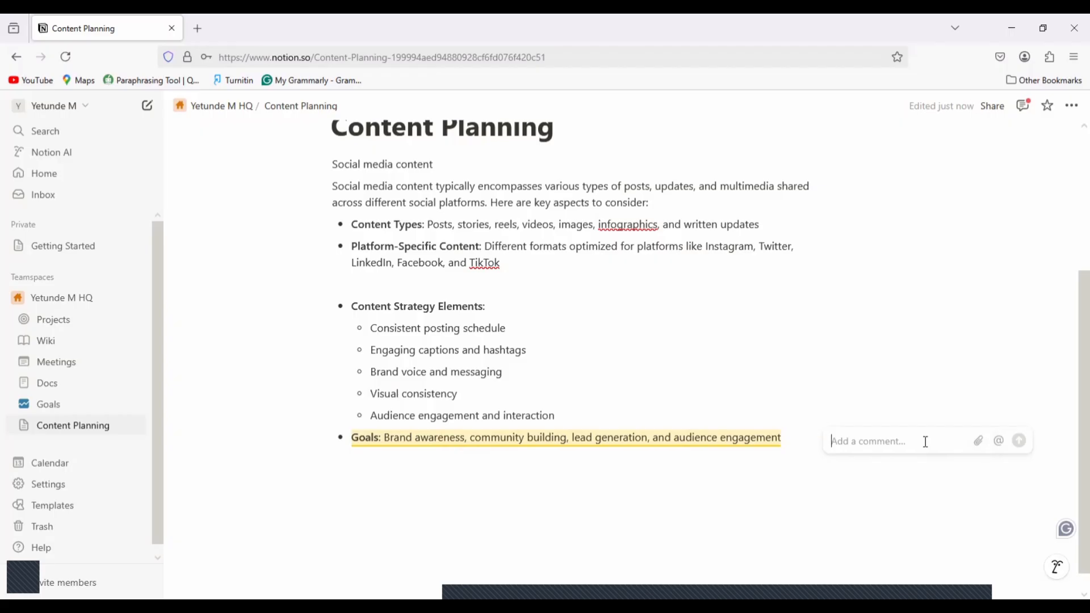
click(916, 353)
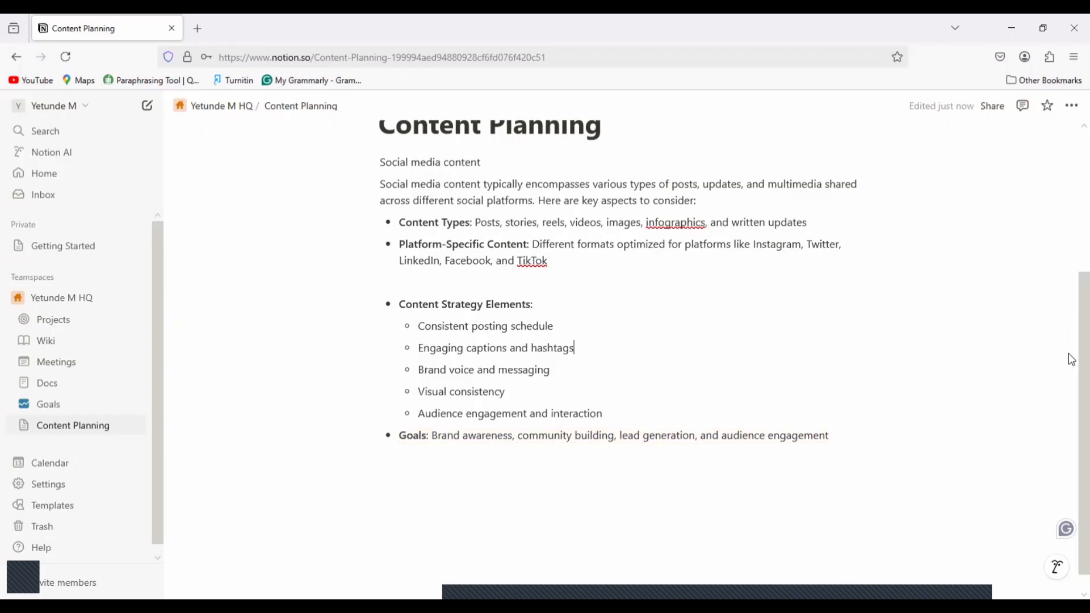
scroll(875, 408, down, 1)
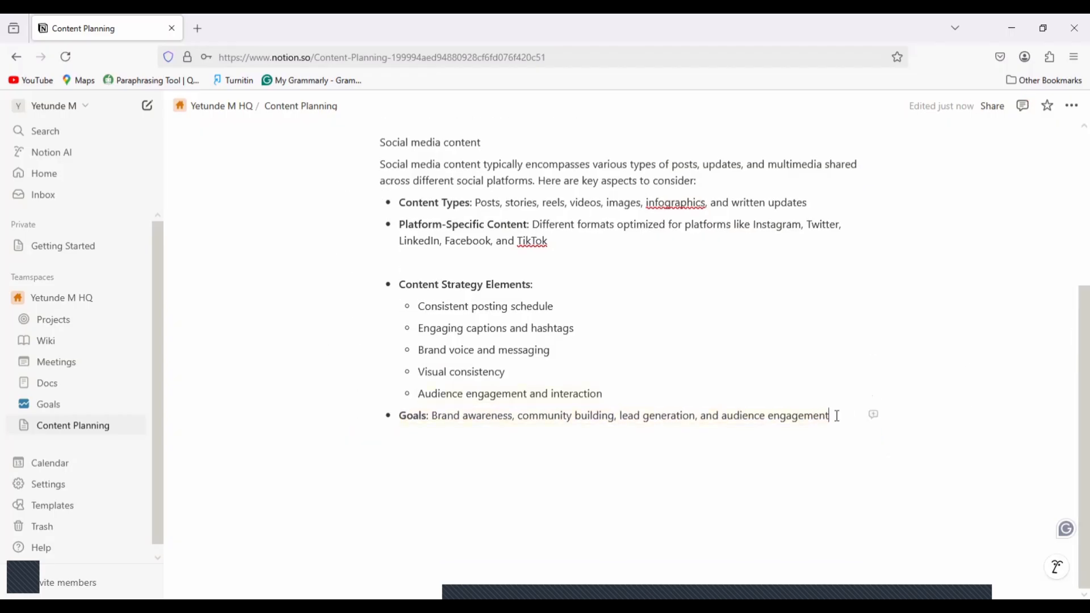
key(Return)
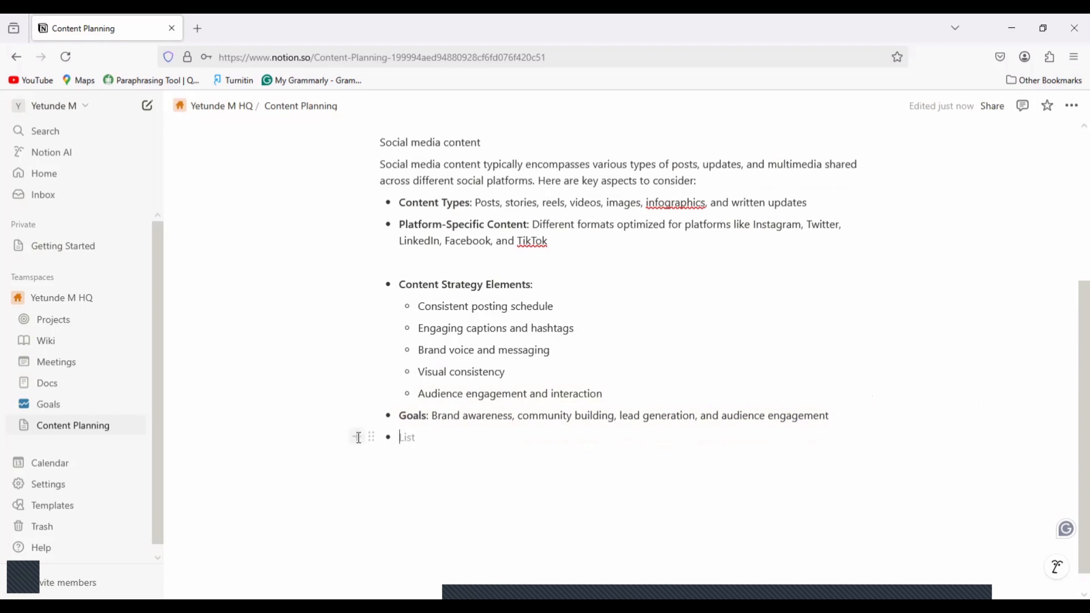
Insert an empty Table block beneath the bulleted overview from the block-type menu
click(359, 439)
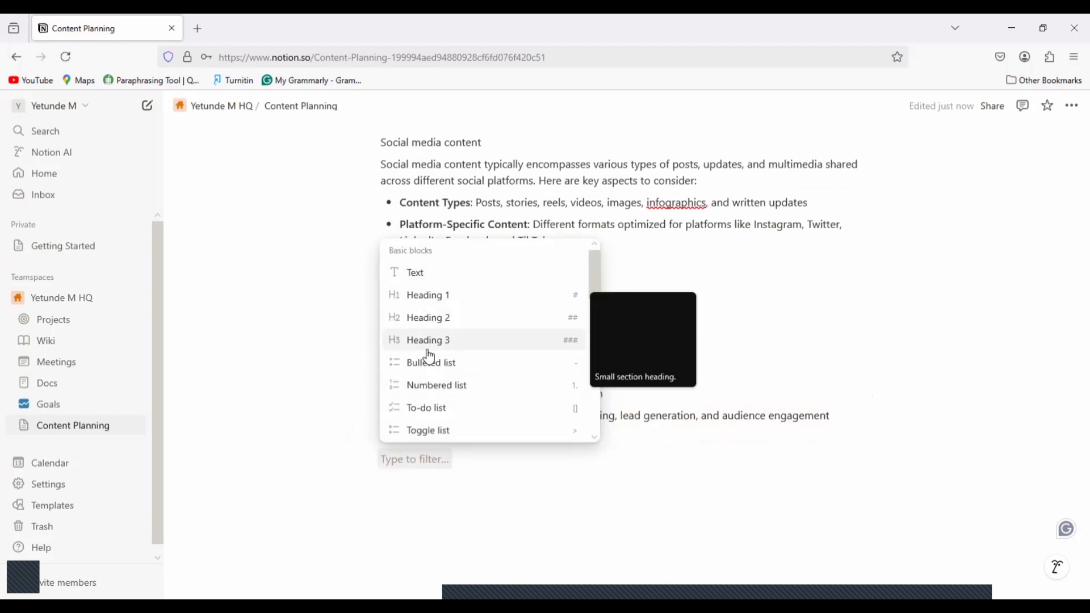
drag(599, 278, 602, 354)
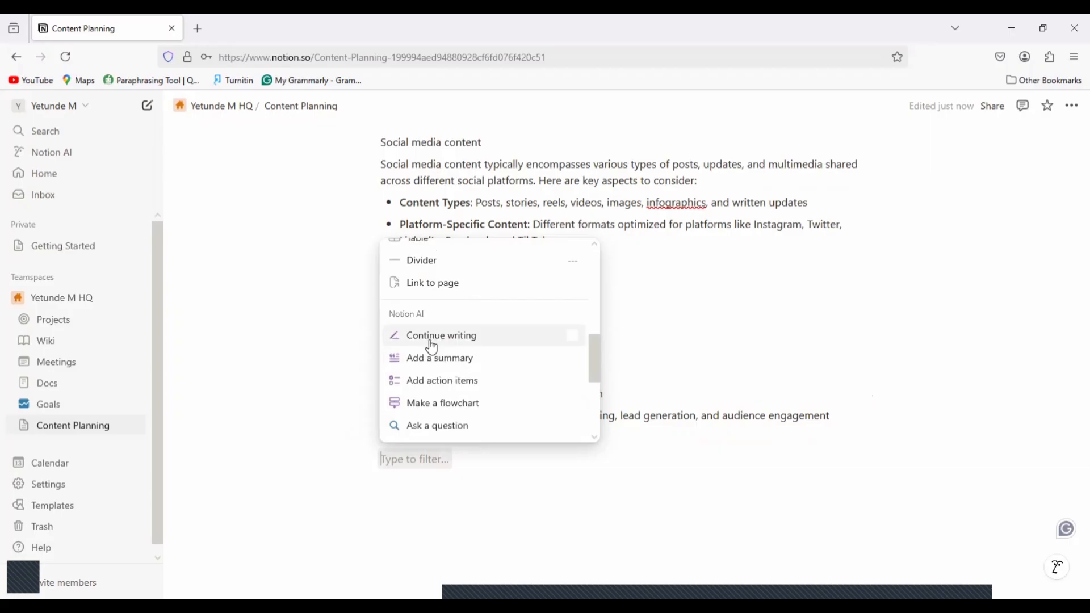
drag(596, 357, 594, 332)
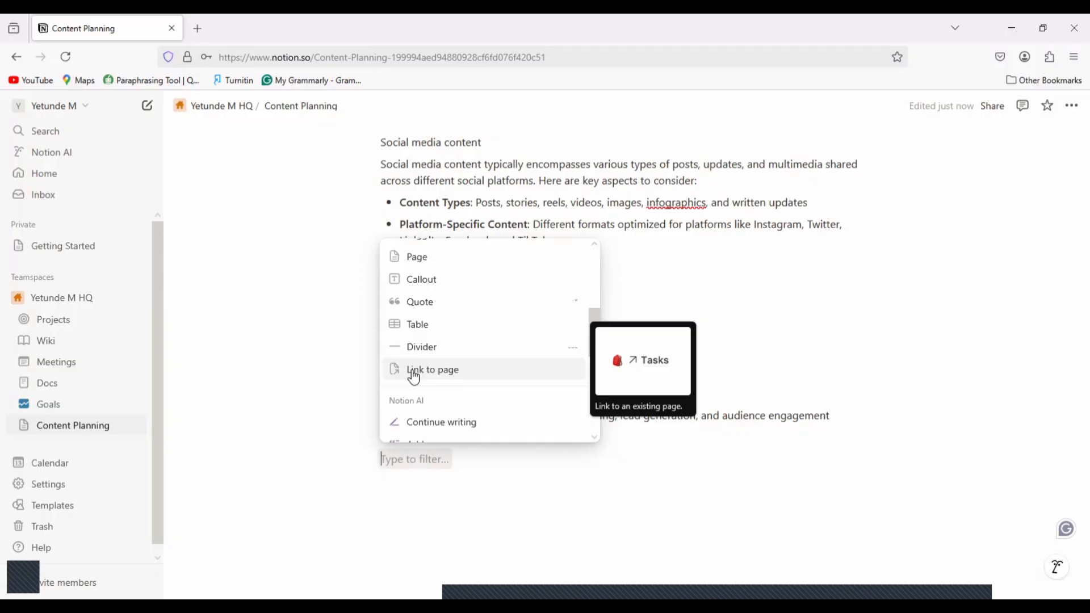
click(408, 330)
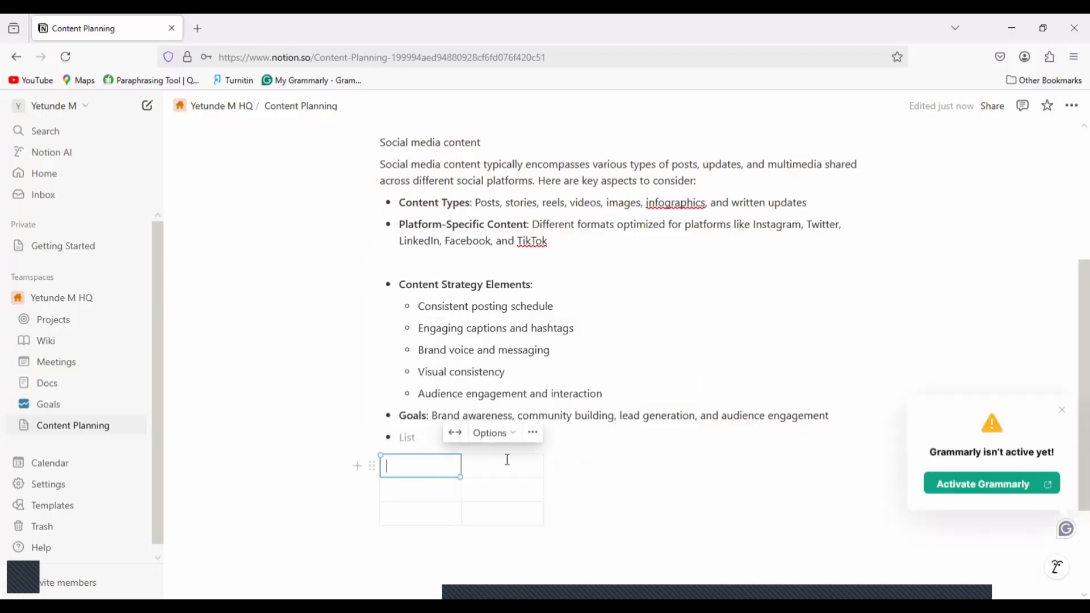
drag(1073, 273, 1073, 352)
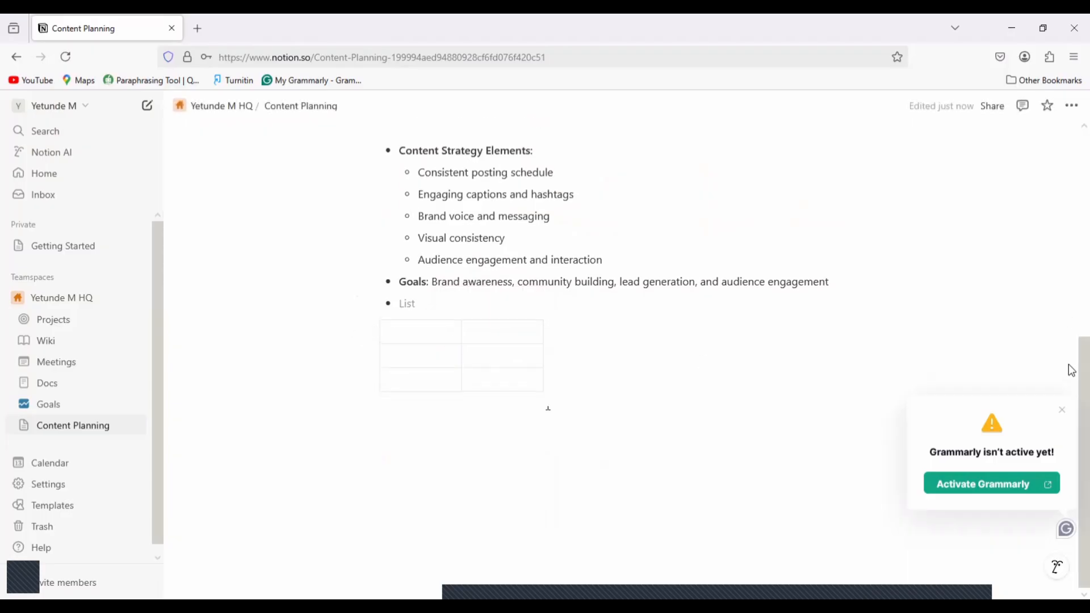
drag(1071, 366, 1072, 164)
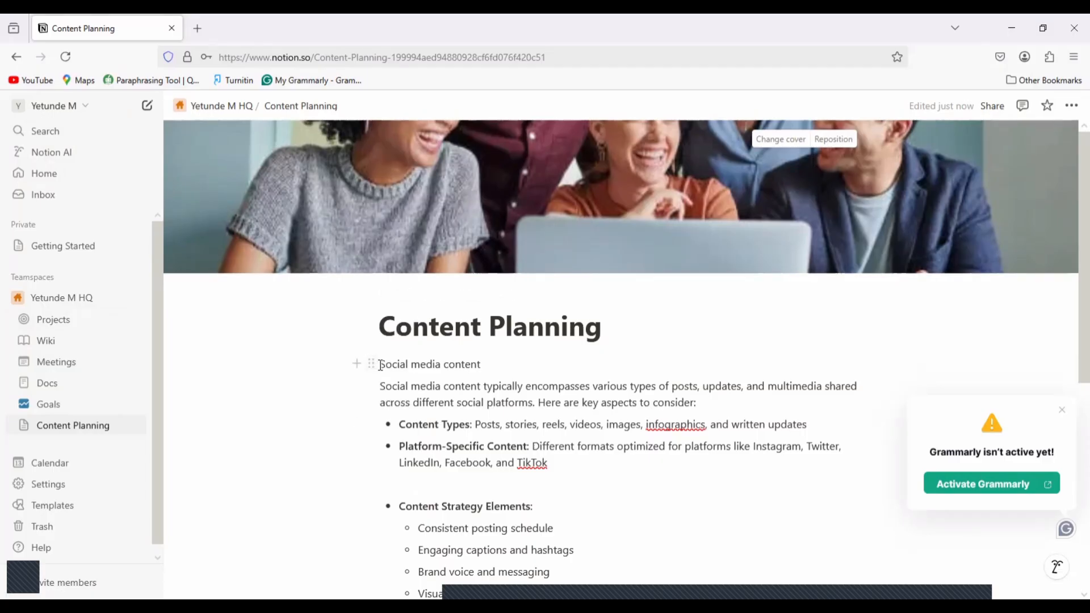
Turn the 'Social media content' line into a Heading 1
drag(481, 364, 384, 359)
click(594, 338)
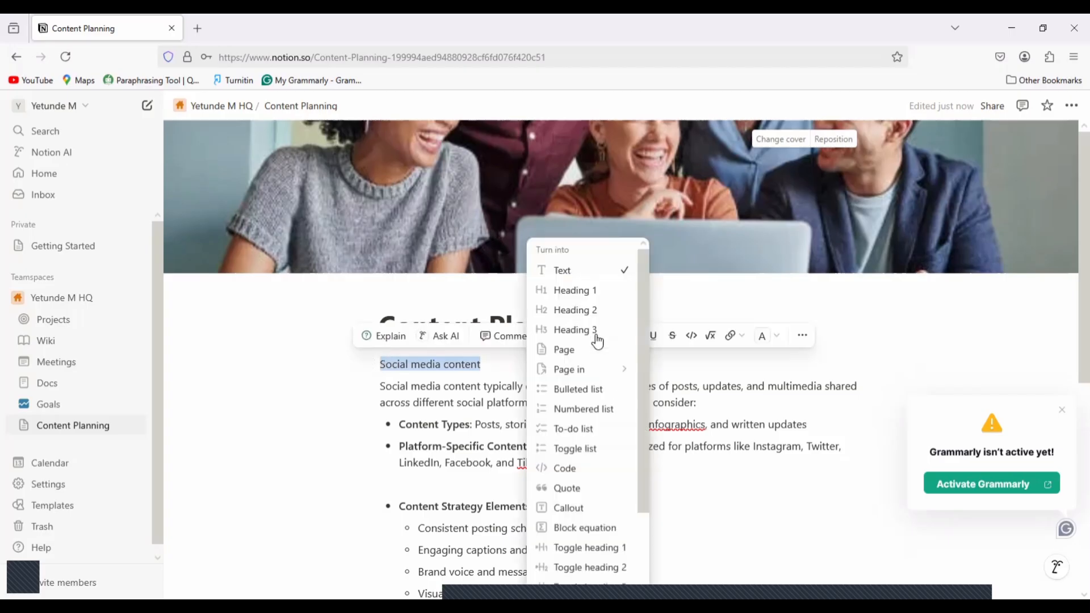
click(591, 293)
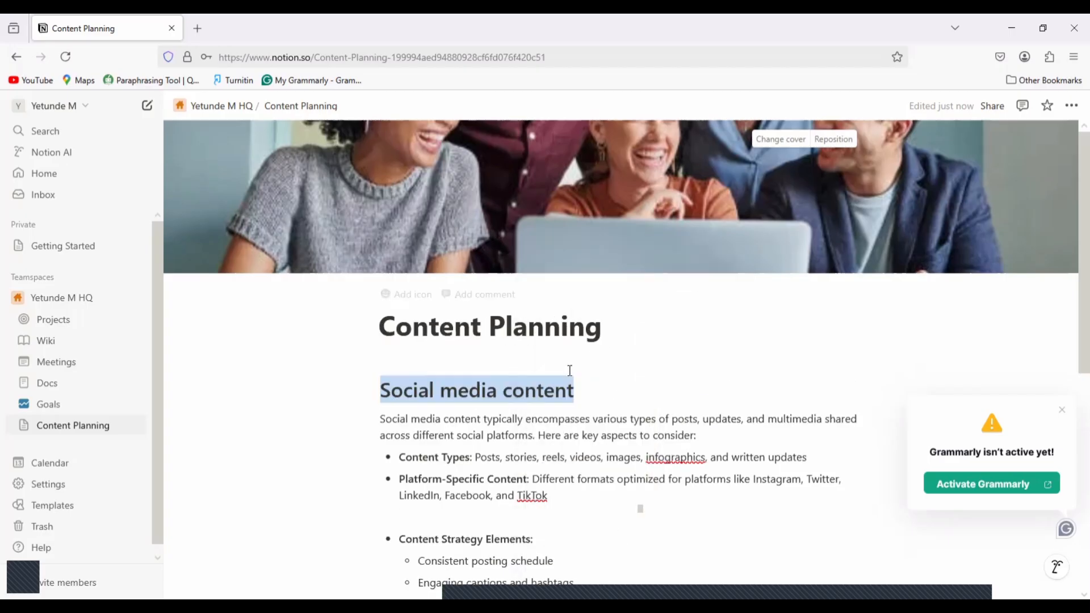
click(607, 378)
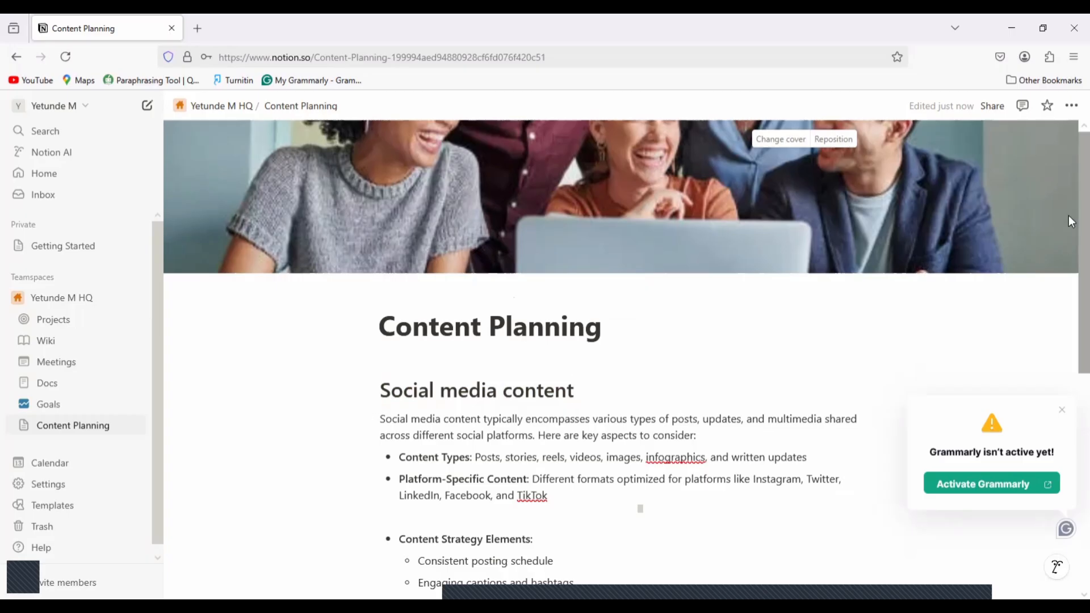
drag(1071, 221, 1072, 315)
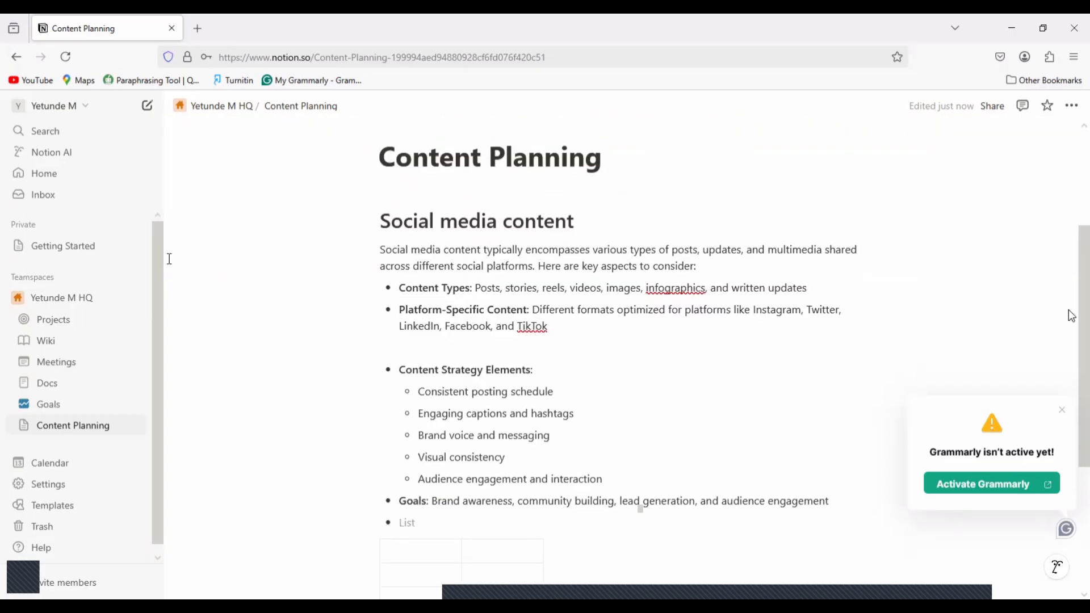
Start a Build with AI teamspace page and type 'Help me create a meal tracker t'
click(136, 299)
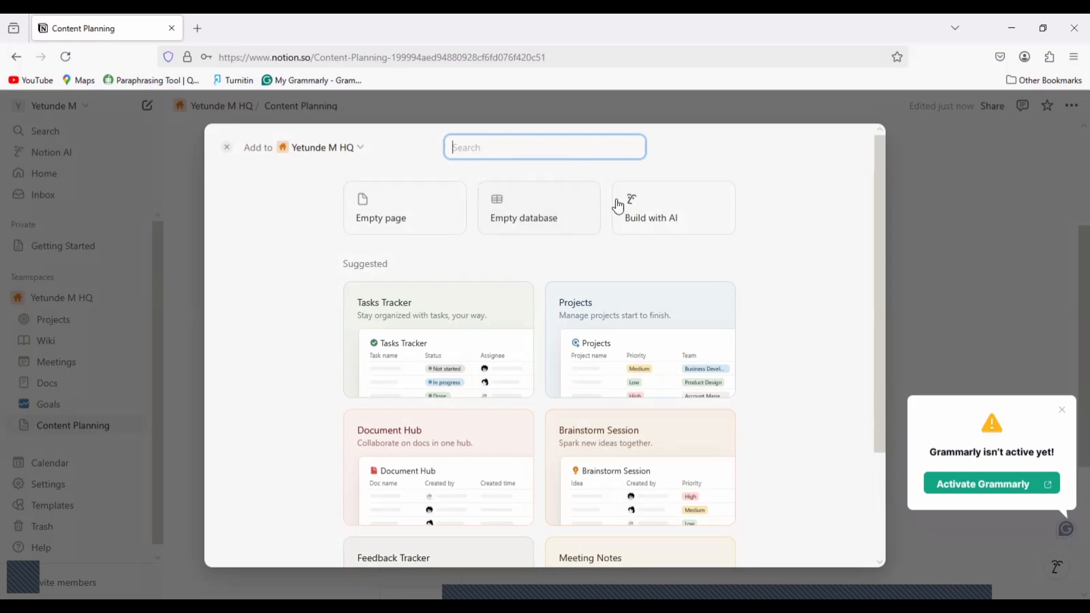
click(645, 214)
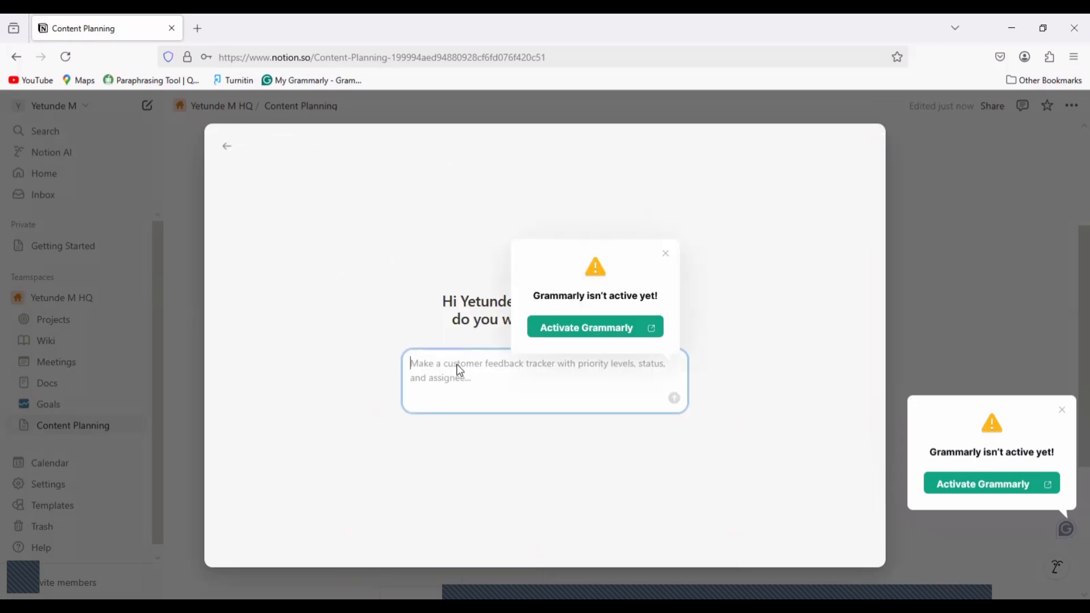
text(Help me)
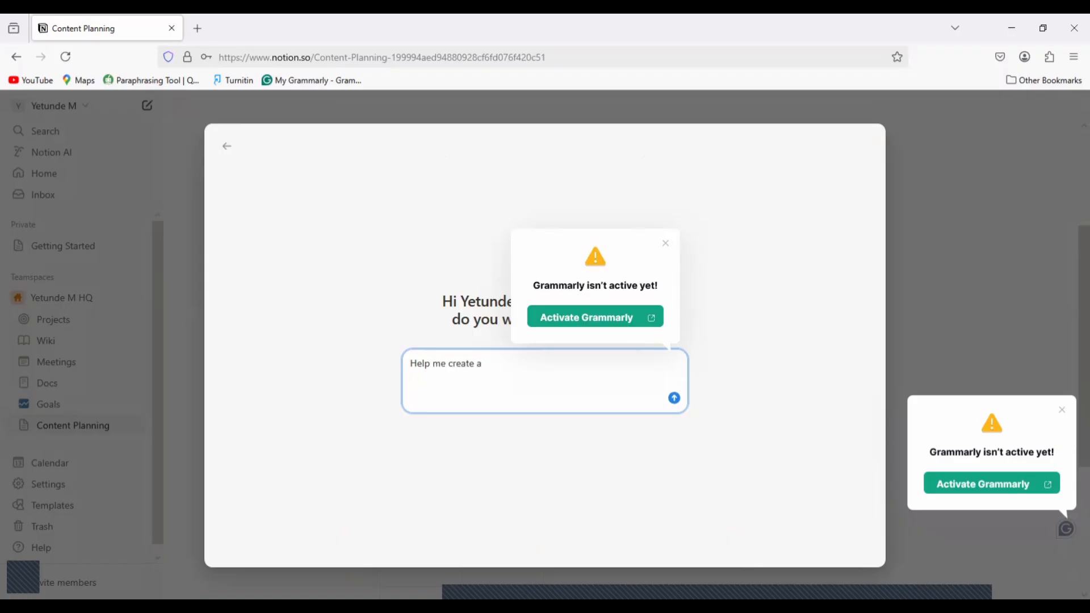
text(create a meal tracker table fo)
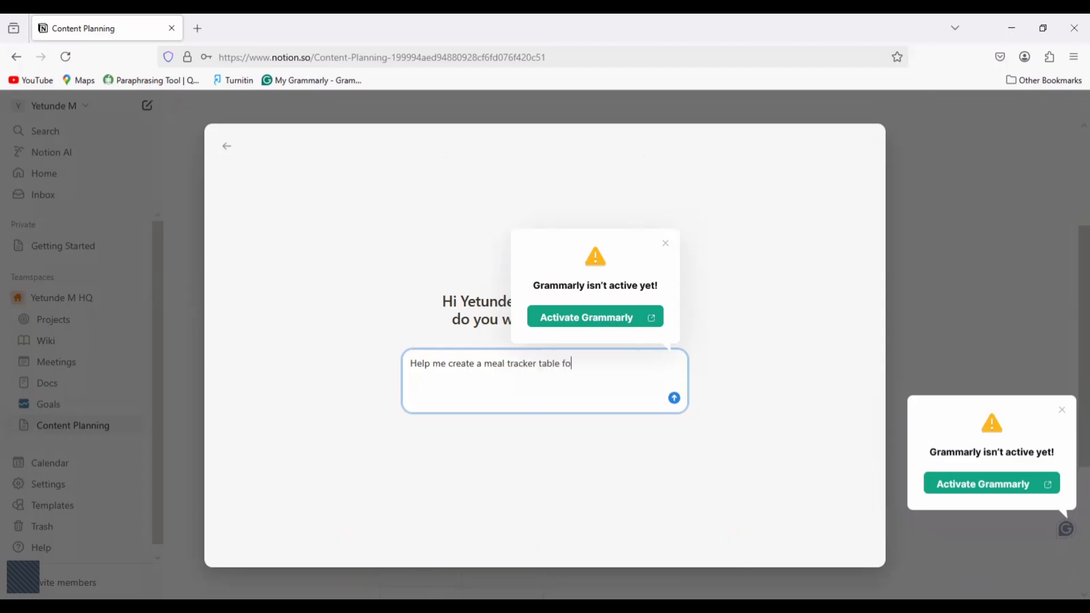